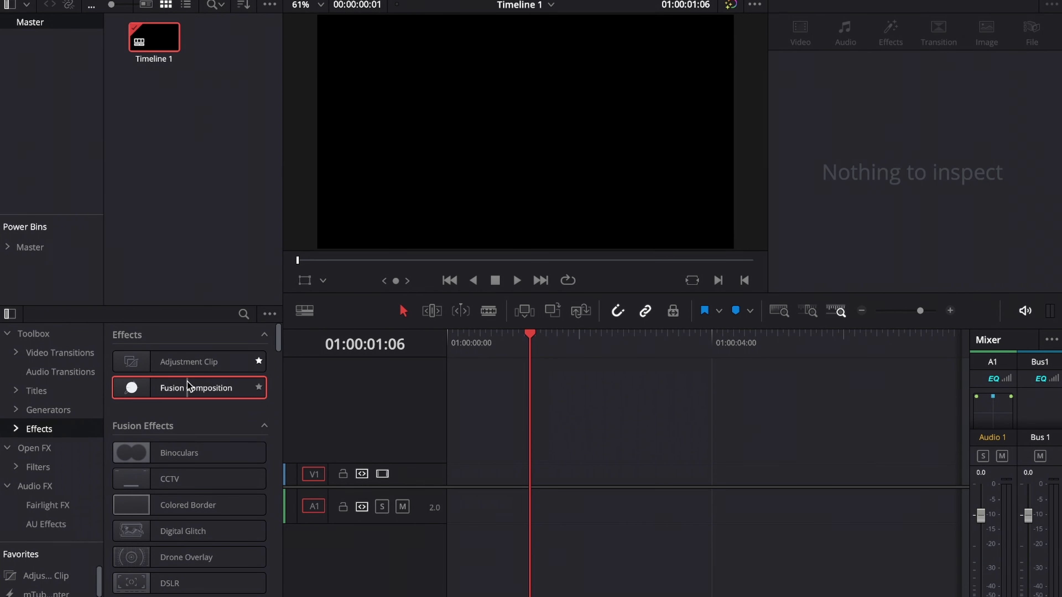
Step: Place a Fusion Composition clip on V1 of Timeline 1 and open it in Fusion
left_click_drag(195, 387, 450, 479)
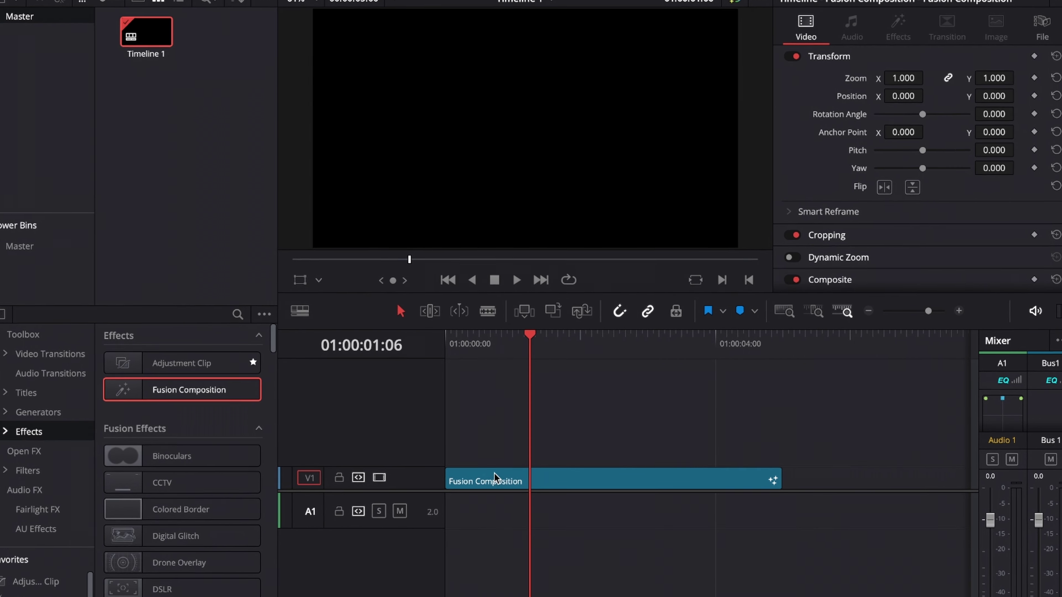
right_click(494, 477)
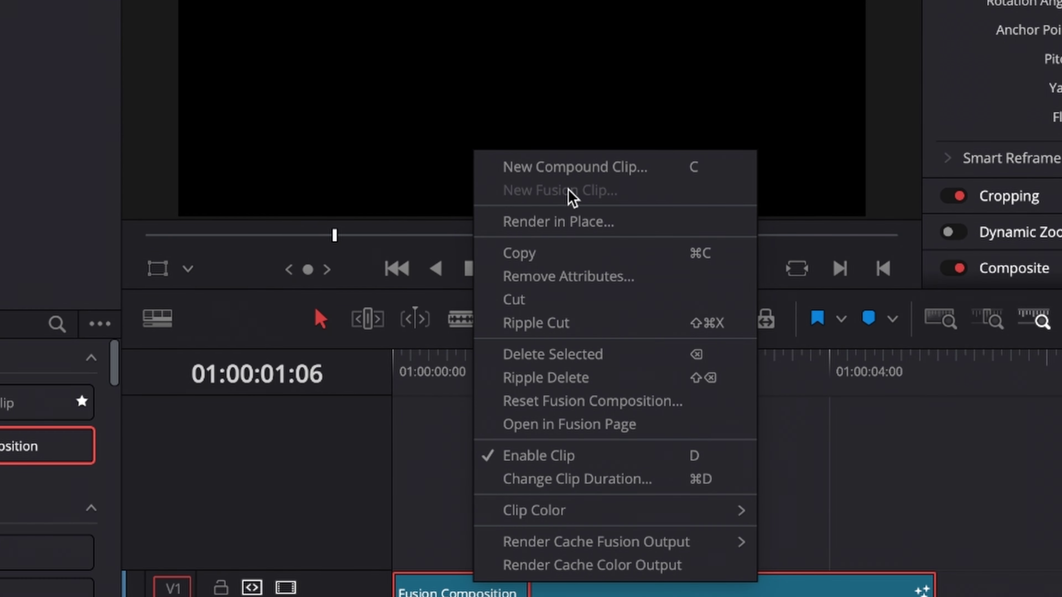
key("Escape")
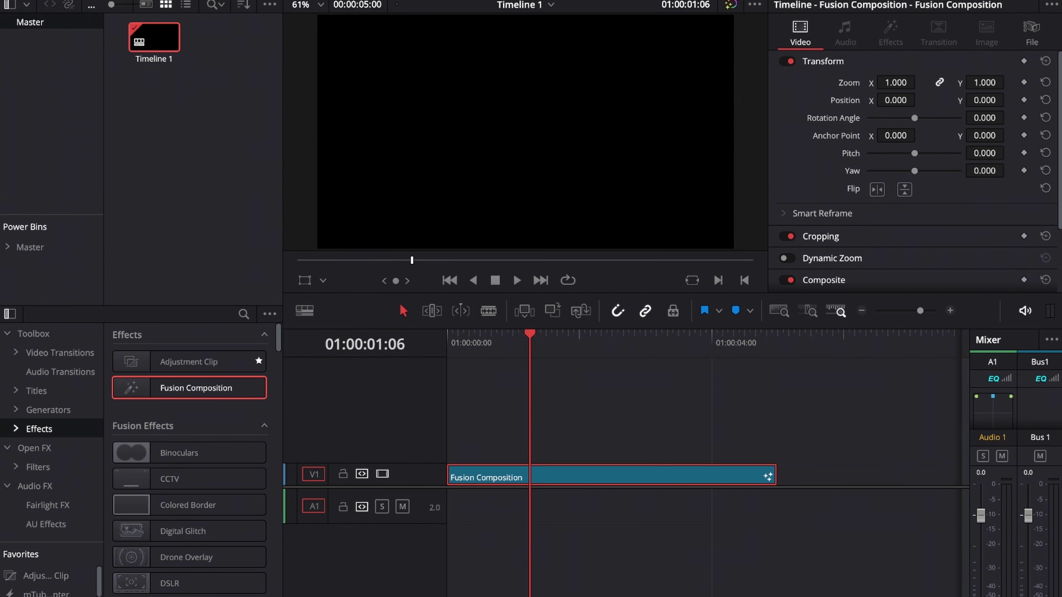
key("shift+5")
Step: Move MediaOut1 right, then add a Background node renamed MediaIn1
left_click_drag(384, 474, 650, 489)
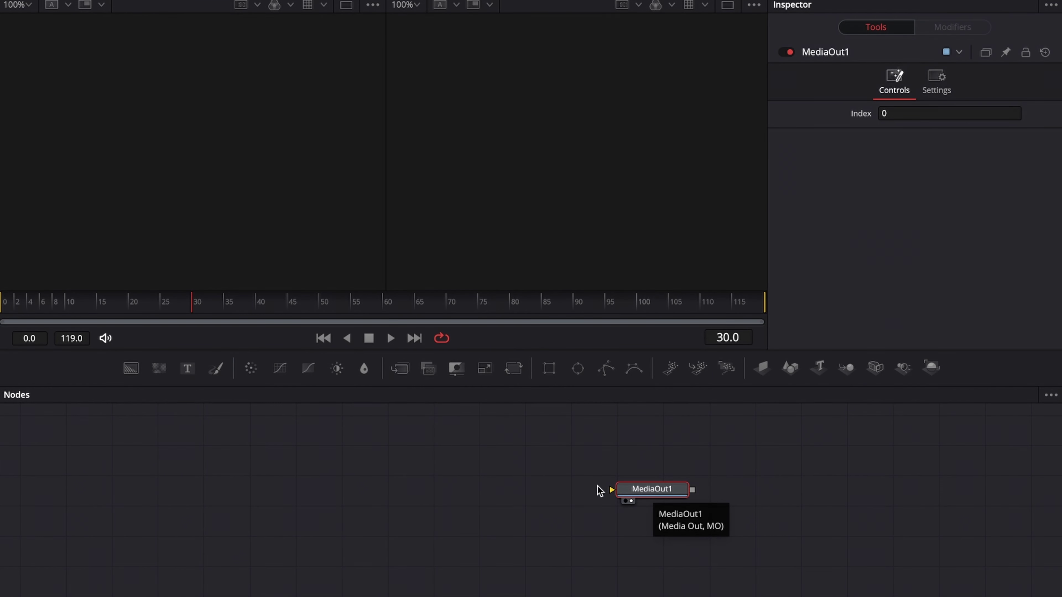
left_click_drag(132, 374, 612, 490)
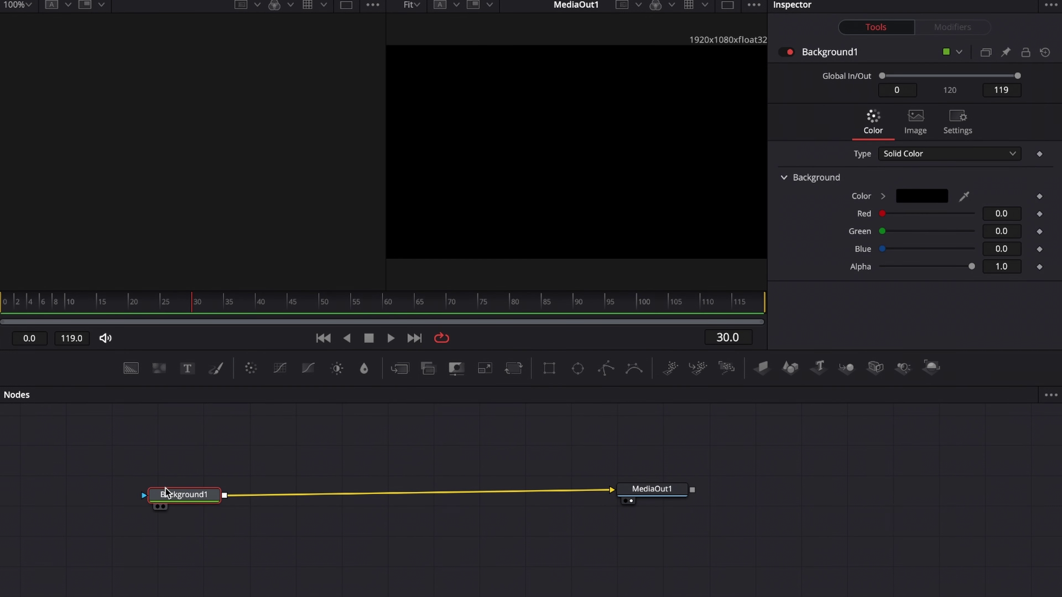
right_click(168, 496)
left_click(209, 370)
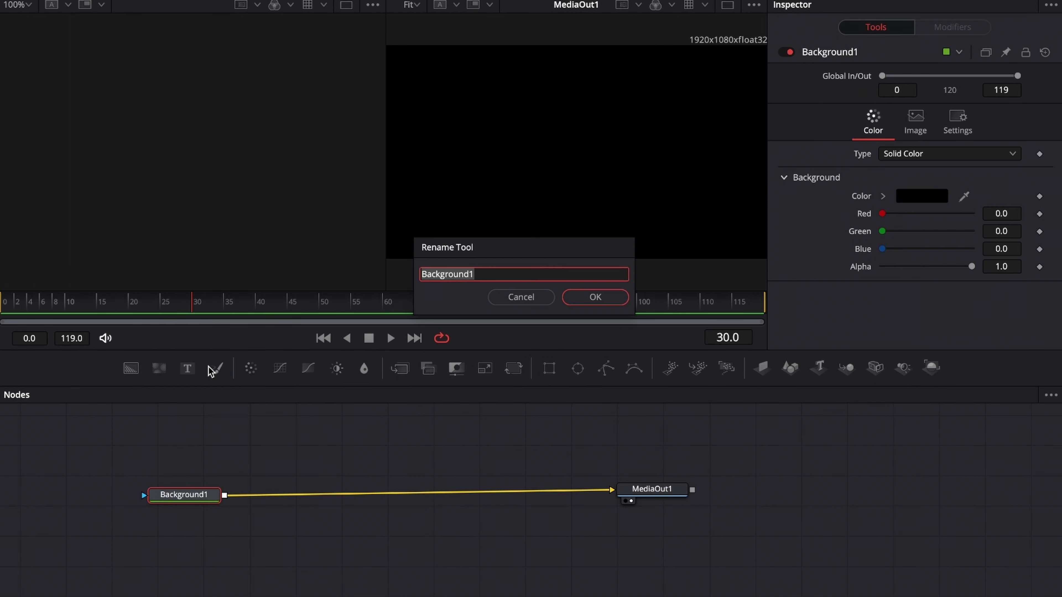
type("MediaIn1")
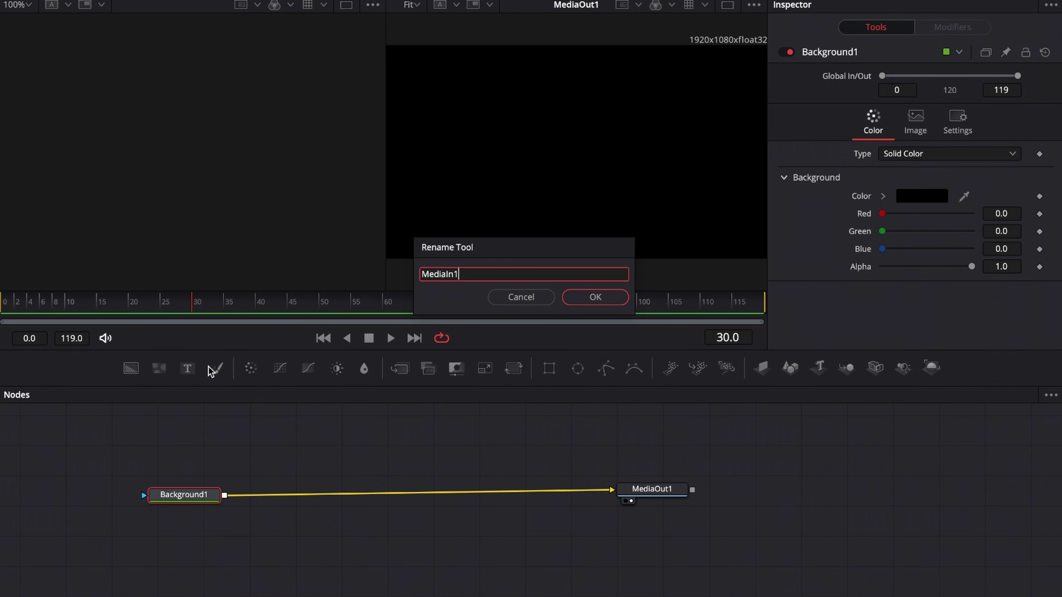
key("Return")
Step: Arrange MediaIn1 and MediaOut1 together lower right in the node graph
left_click_drag(181, 494, 176, 488)
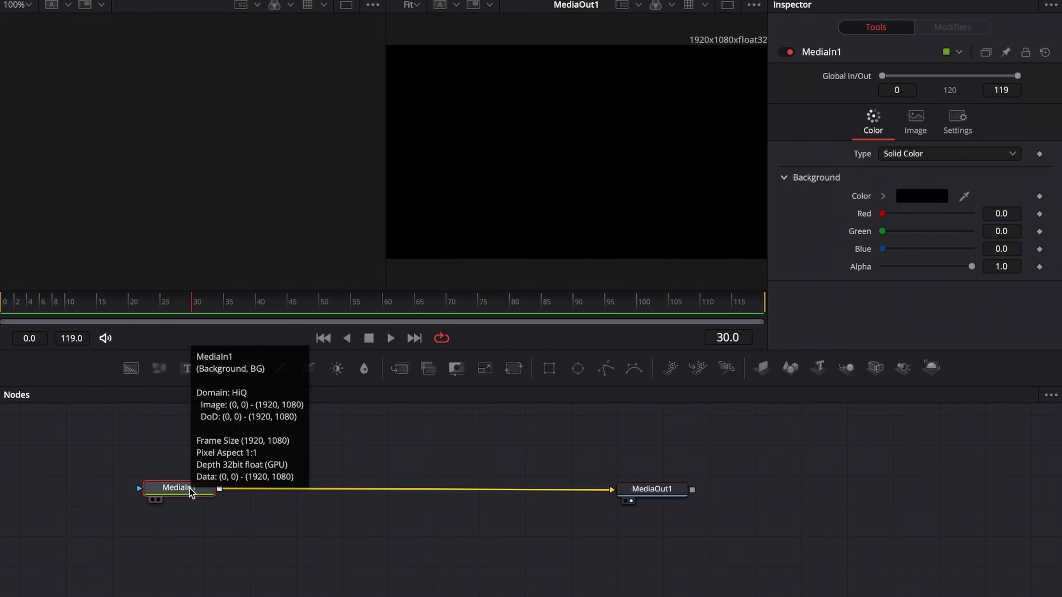
left_click(645, 488)
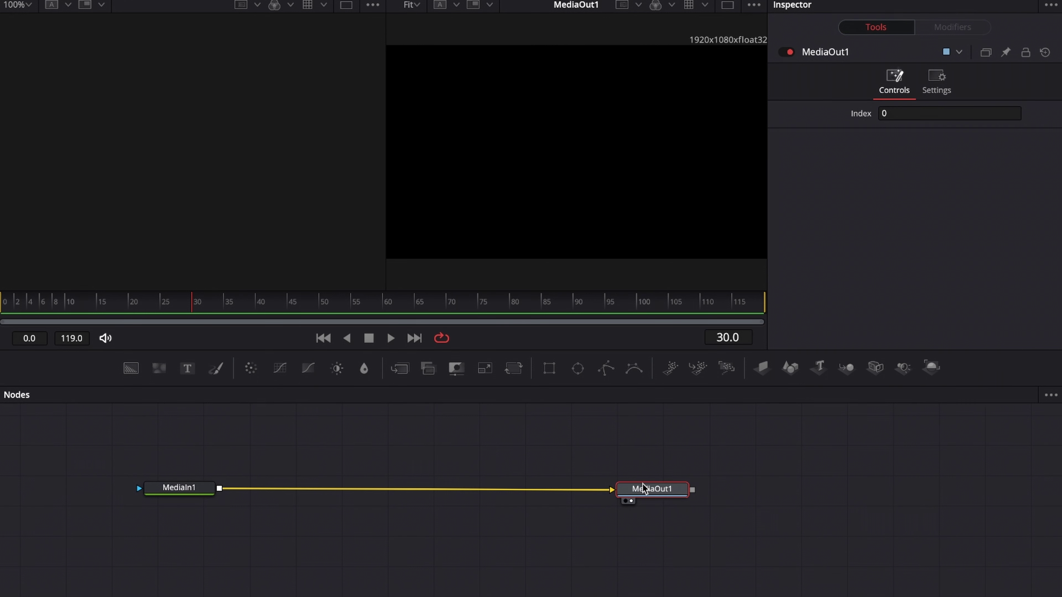
key("ctrl+a")
left_click_drag(644, 489, 672, 538)
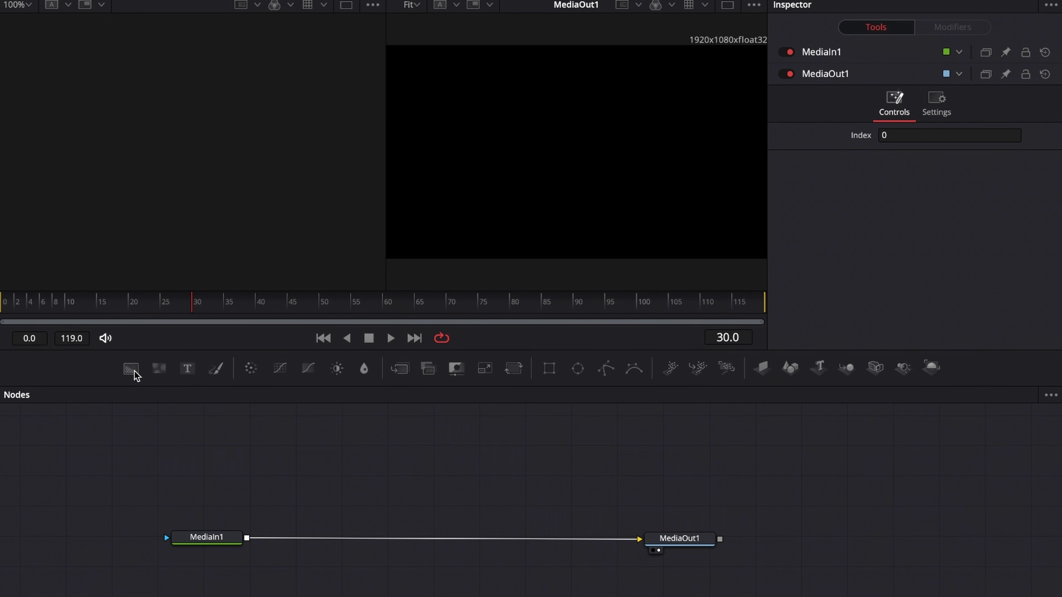
Step: Merge a second Background1 over MediaIn1 via Merge1 and colour it cyan (R 0.337, G 0.965, B 1.0)
left_click_drag(131, 369, 331, 456)
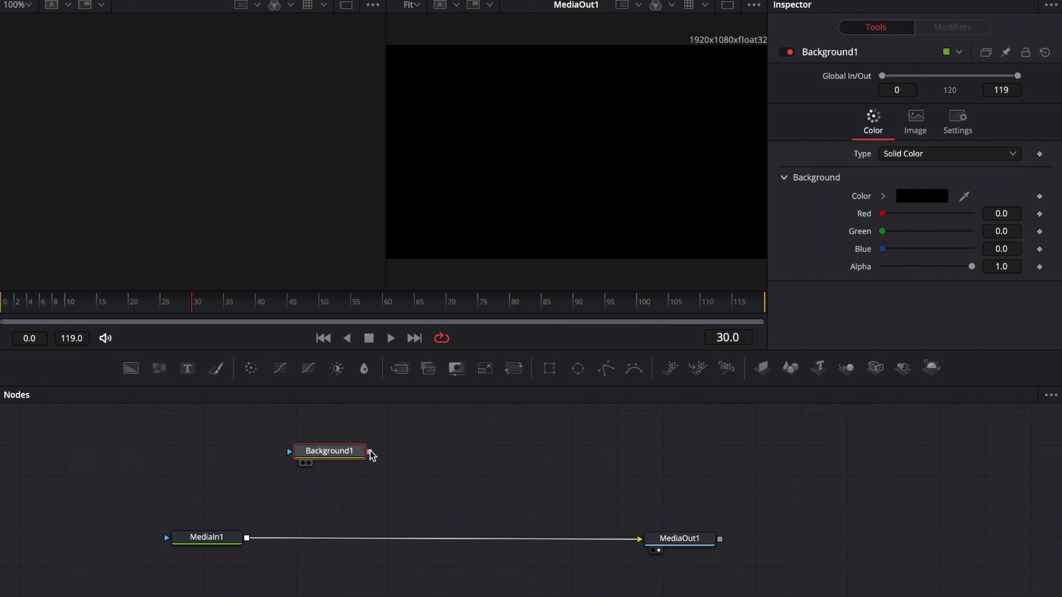
left_click_drag(370, 452, 246, 538)
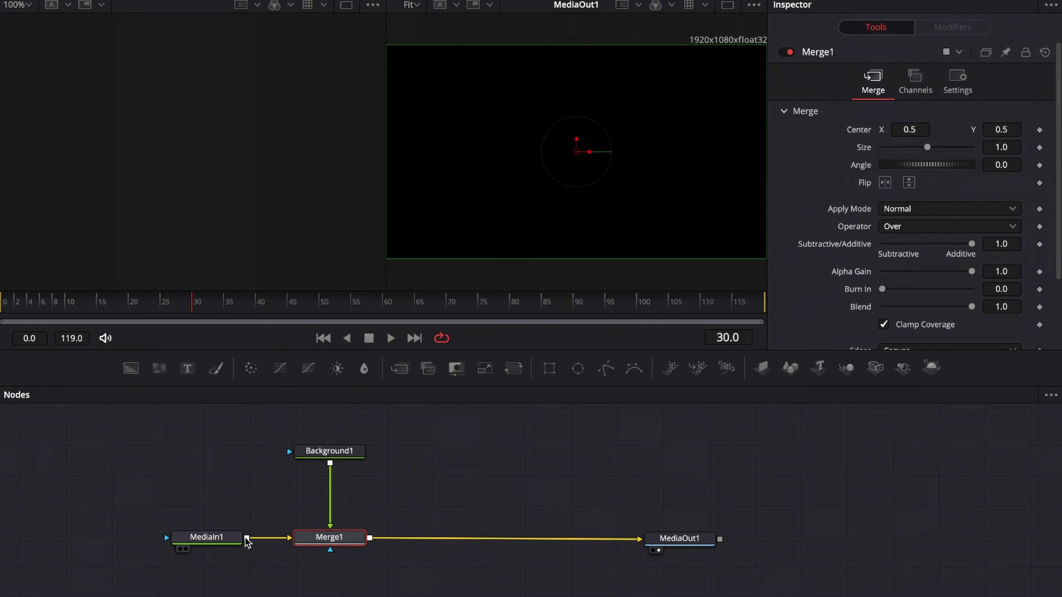
left_click(342, 456)
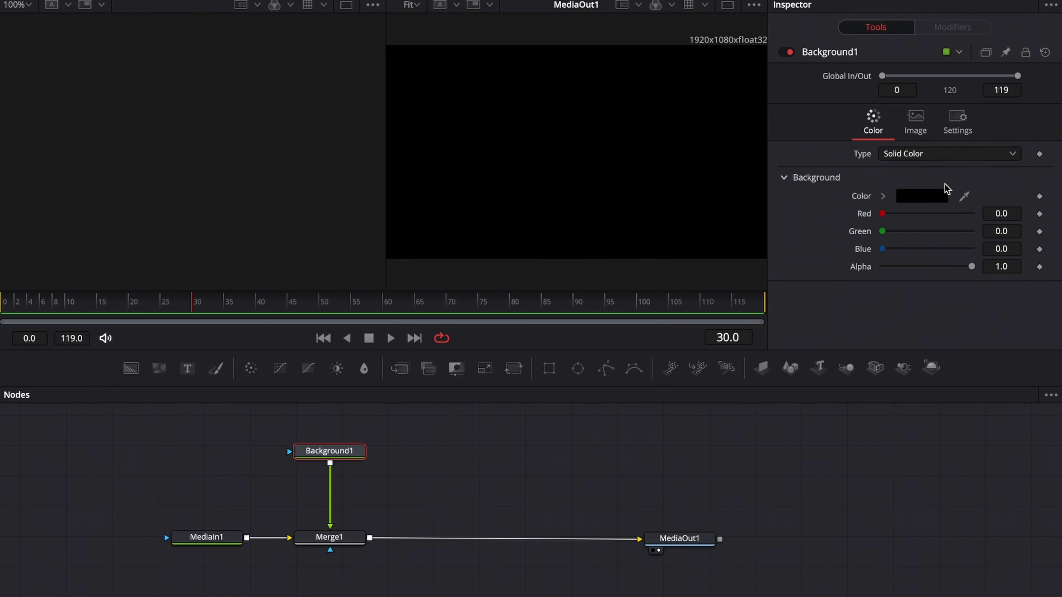
left_click(931, 200)
left_click_drag(75, 561, 3, 561)
left_click(30, 477)
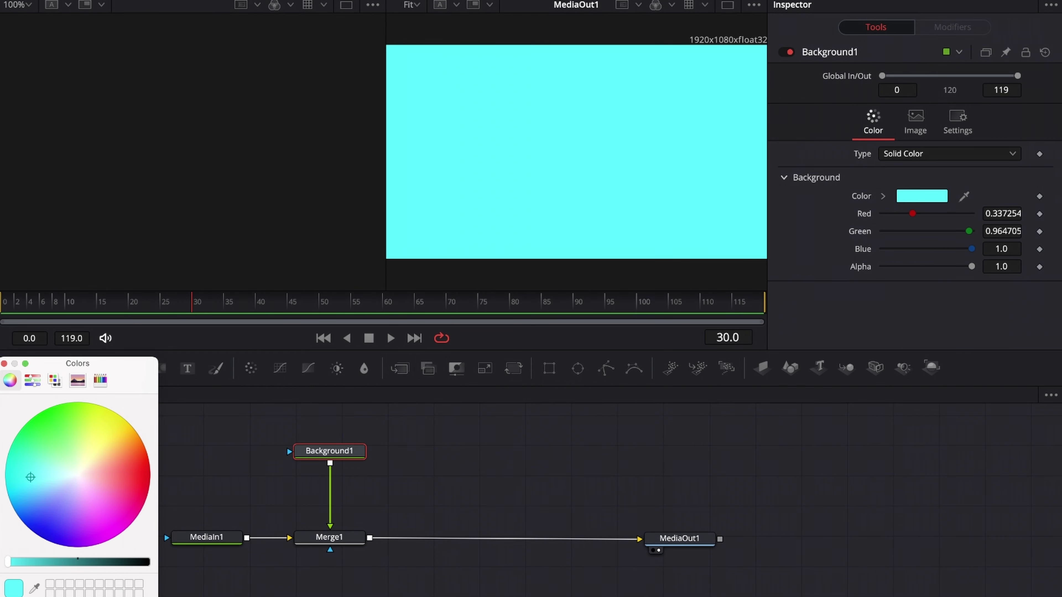
left_click_drag(329, 451, 330, 460)
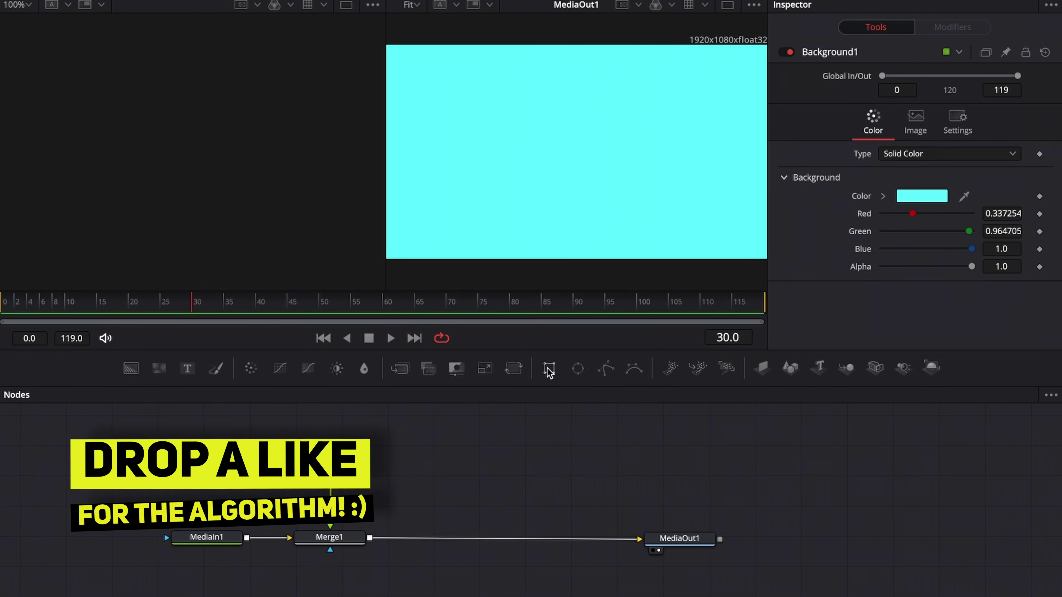
Step: Place Rectangle1, Ellipse1 and Polygon1 mask nodes above Background1, unconnected
left_click_drag(547, 371, 337, 433)
left_click_drag(606, 370, 447, 432)
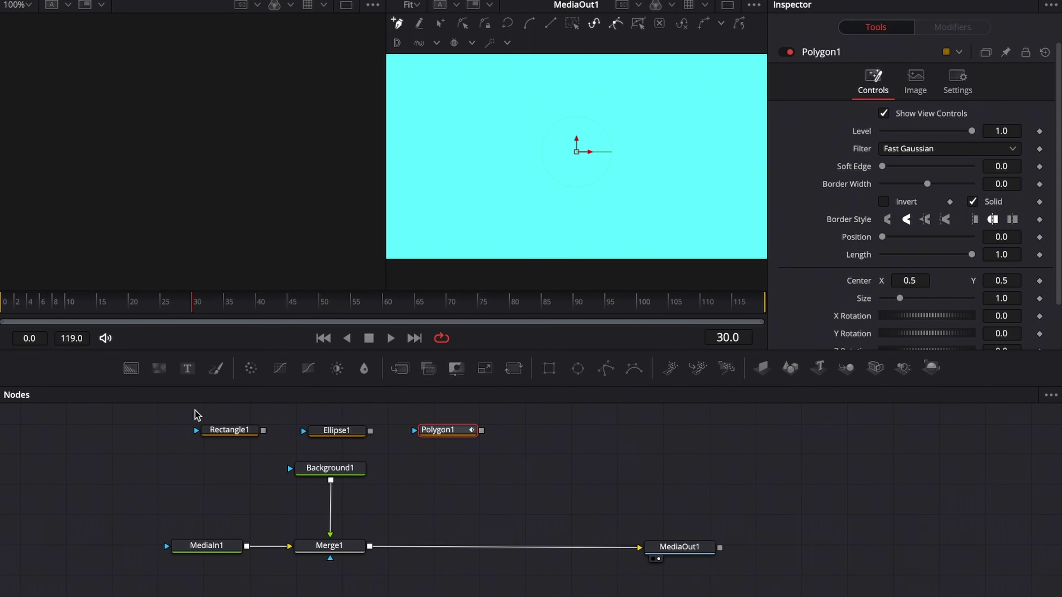
left_click_drag(195, 411, 476, 442)
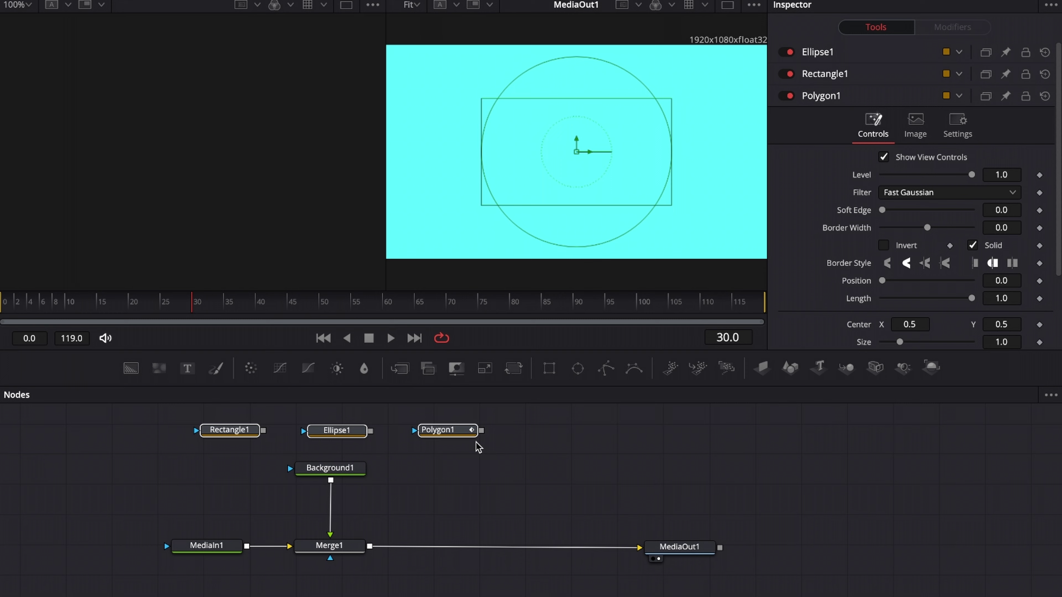
left_click(556, 427)
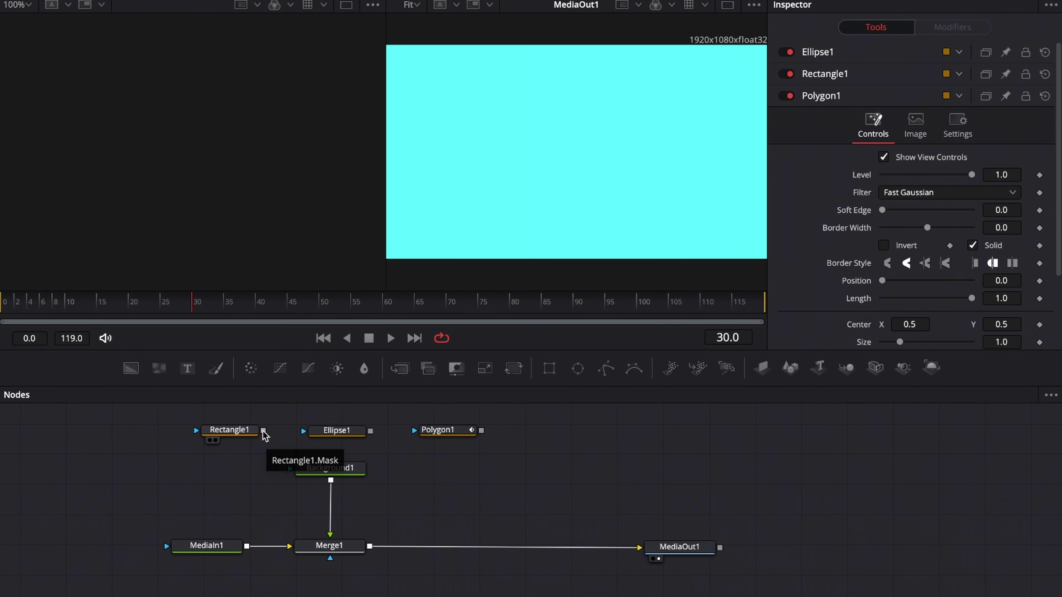
Step: Mask Background1 with Rectangle1, Solid off, Border Width 0.0036 and Soft Edge 0.001
left_click_drag(263, 432, 290, 469)
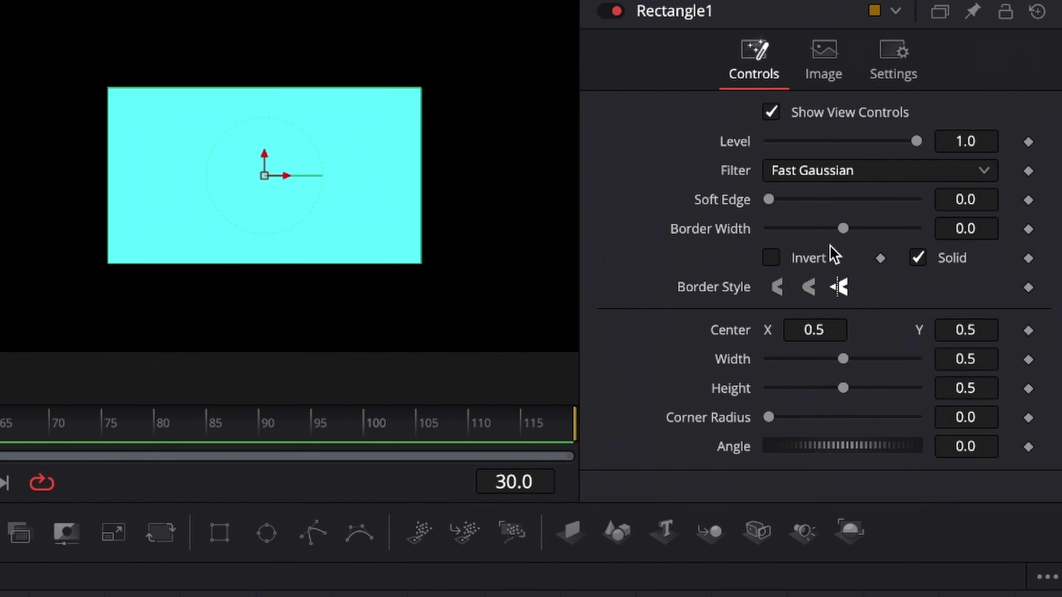
left_click(917, 258)
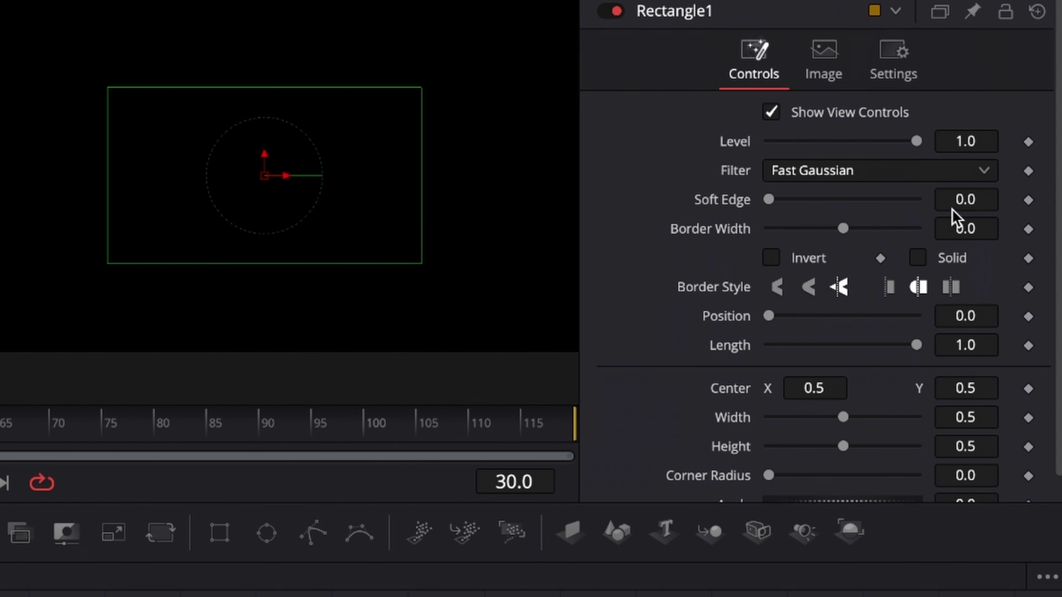
left_click_drag(957, 228, 967, 199)
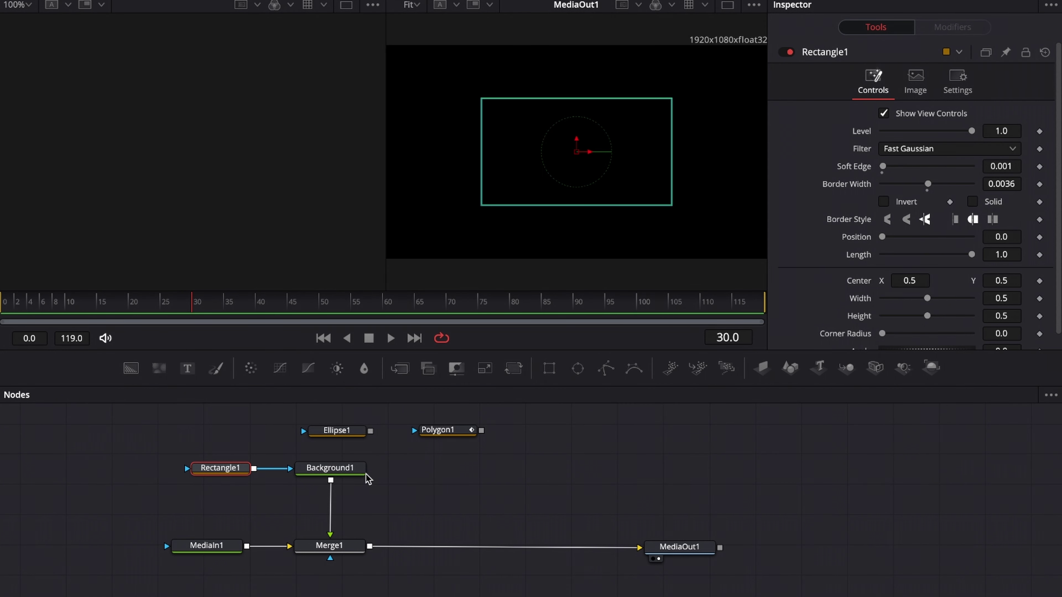
Step: Insert a Displace node after Background1 using the 'displace' tool search
left_click(355, 474)
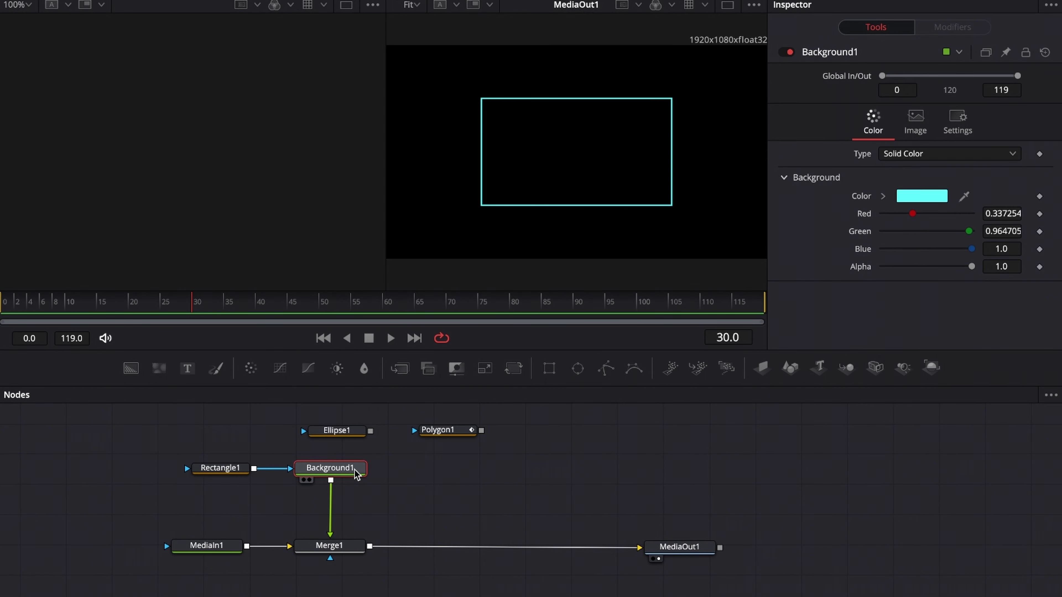
key("shift+space")
type("soft")
key("BackSpace")
key("BackSpace")
key("BackSpace")
key("BackSpace")
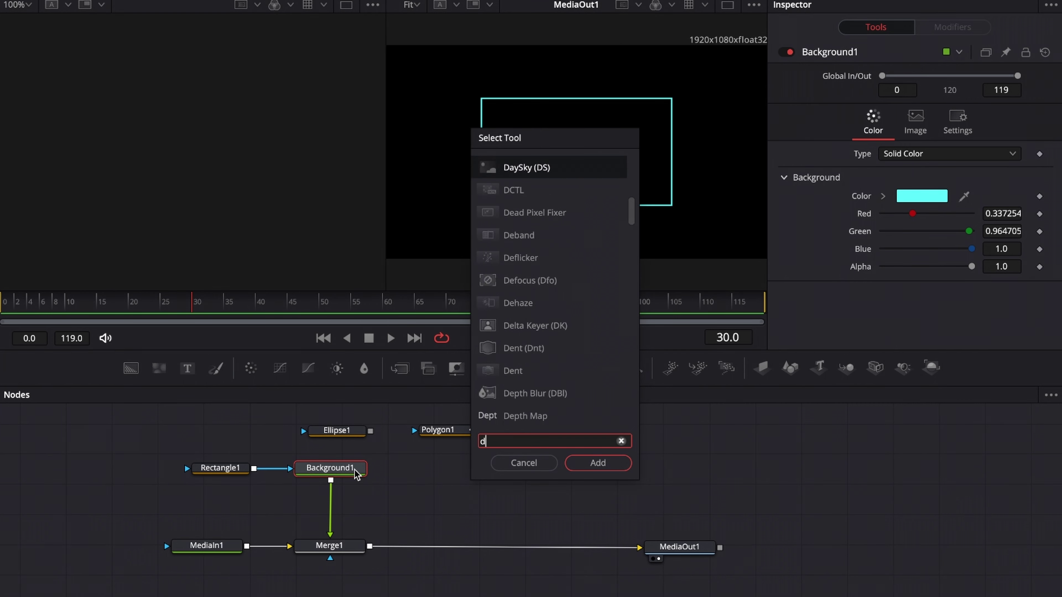
type("displace")
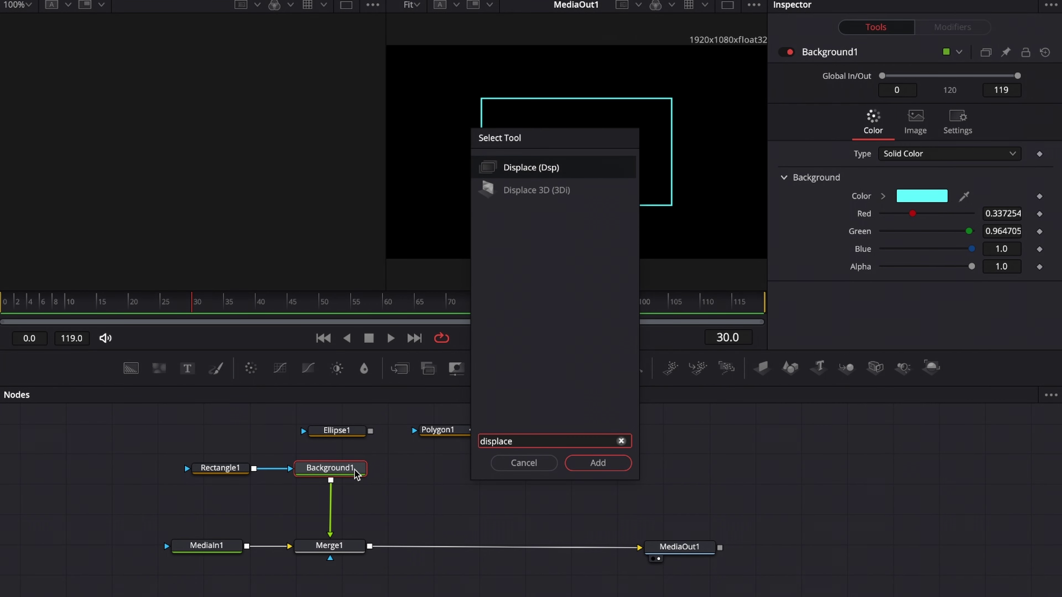
key("Return")
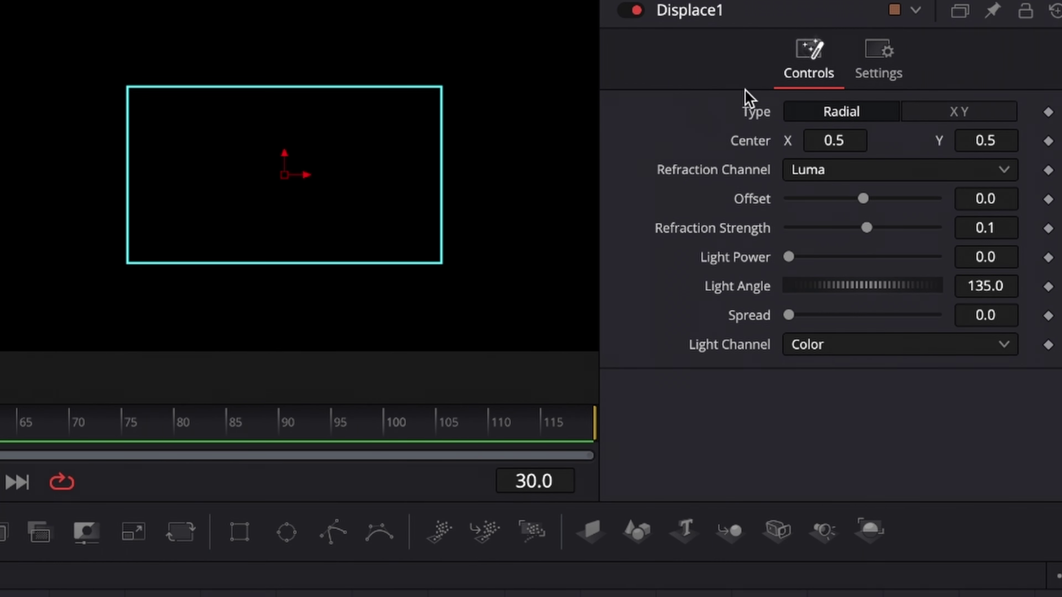
Step: Set Displace1's Type to XY, keeping the X Channel on Red
left_click(932, 118)
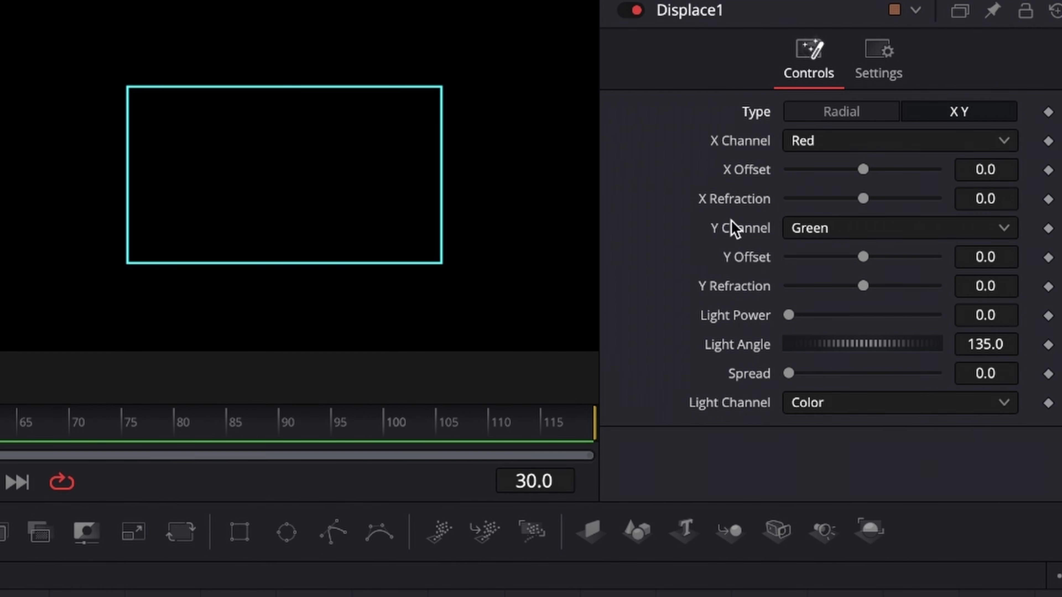
left_click(878, 143)
left_click(878, 168)
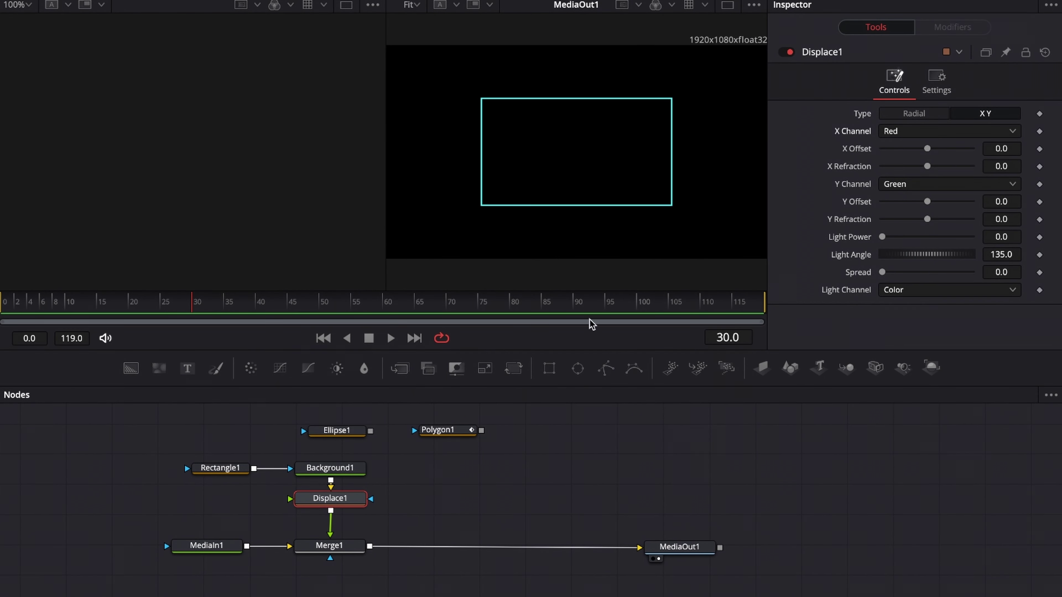
mouse_move(350, 441)
mouse_move(330, 502)
Step: Add FastNoise1, feed it into Displace1, and show it in the left viewer
left_click_drag(158, 372, 202, 495)
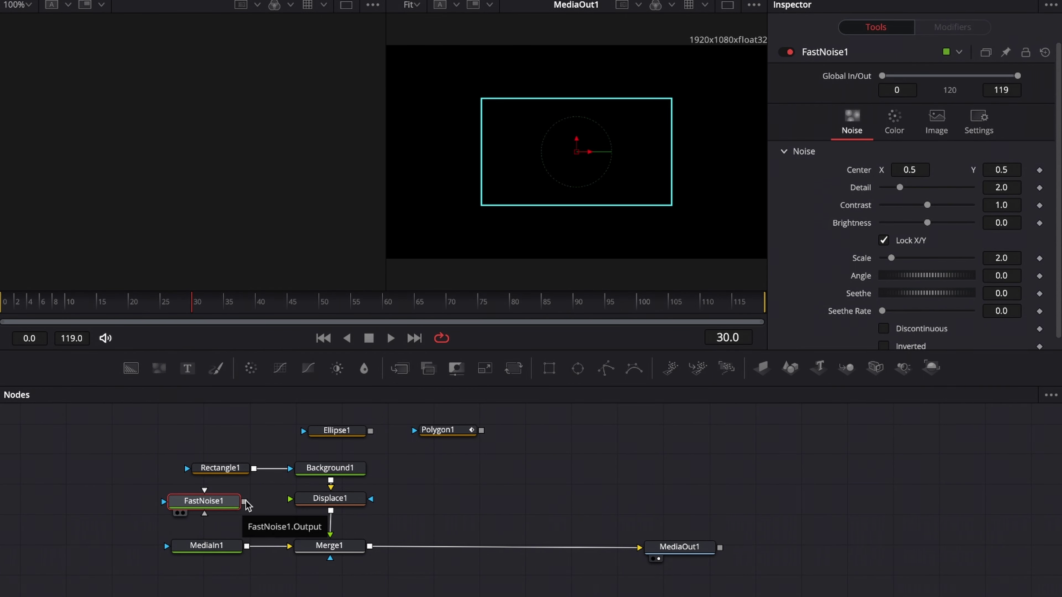
left_click_drag(244, 502, 292, 500)
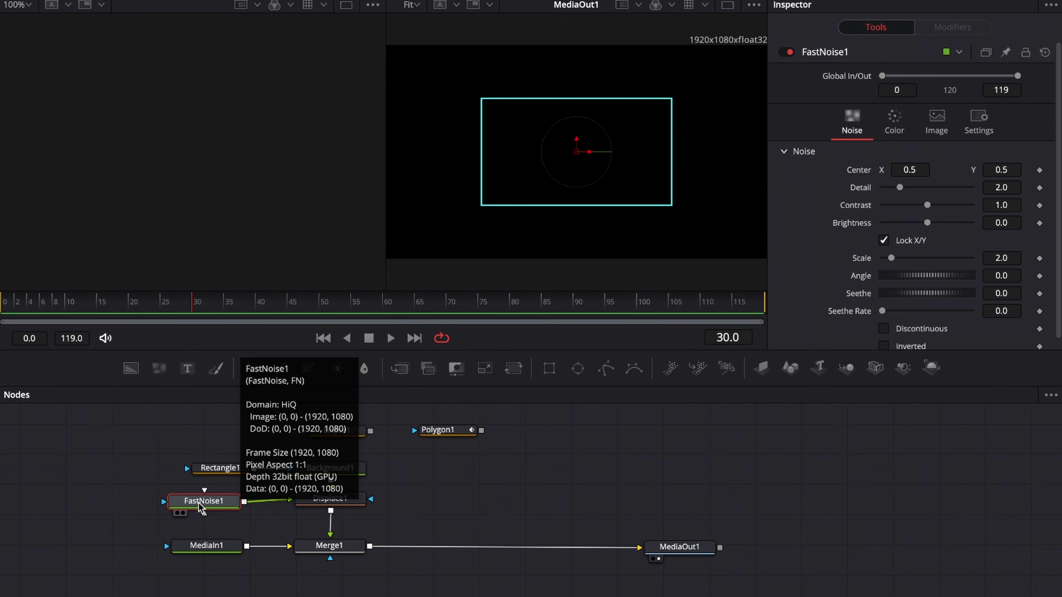
key("1")
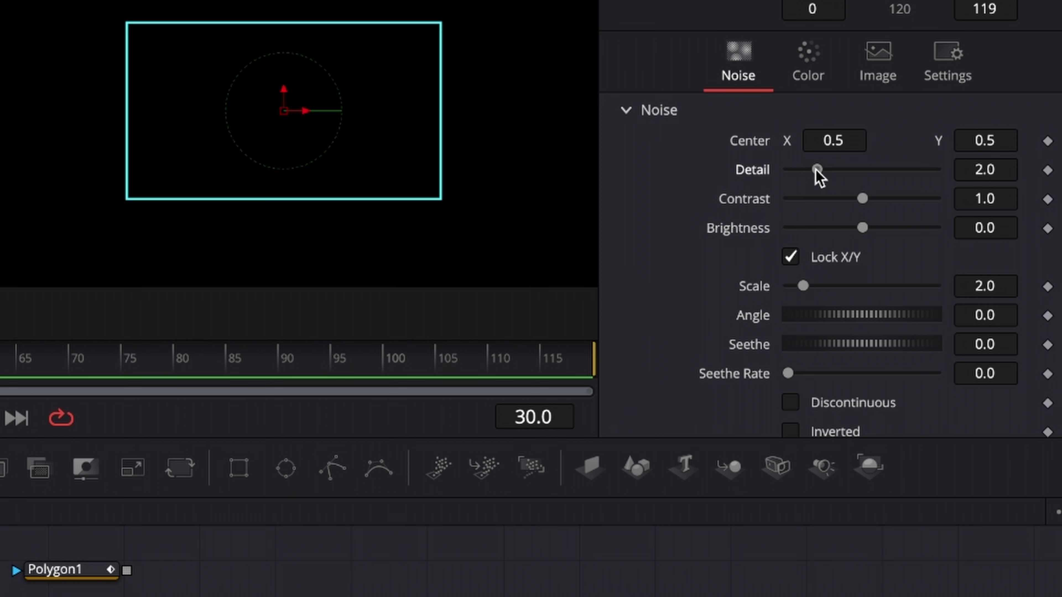
Step: Set FastNoise1 Detail to 10.0 and Contrast to 3.48
left_click_drag(816, 169, 983, 173)
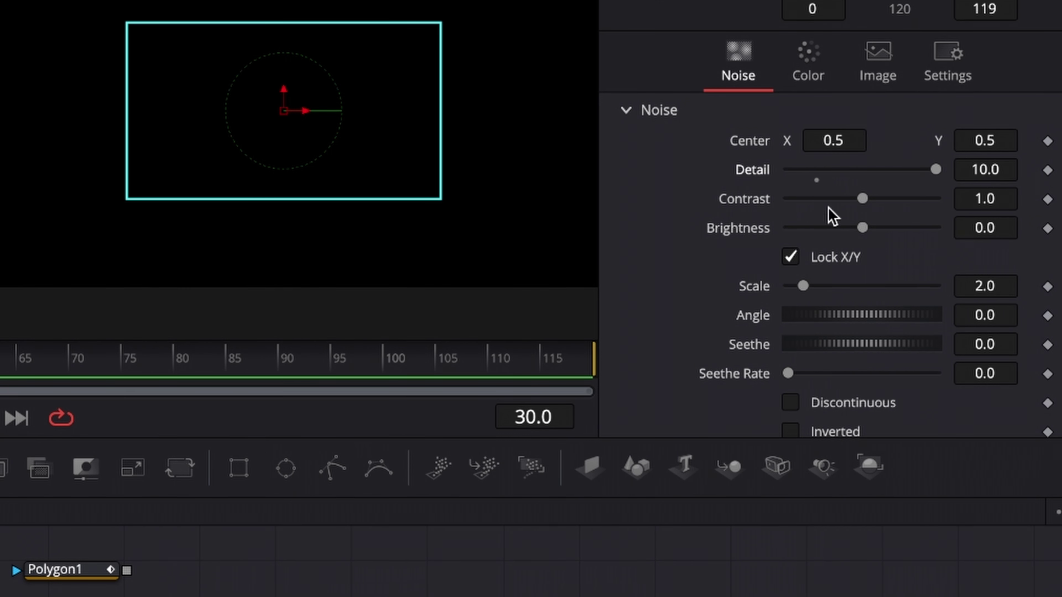
left_click_drag(865, 202, 905, 199)
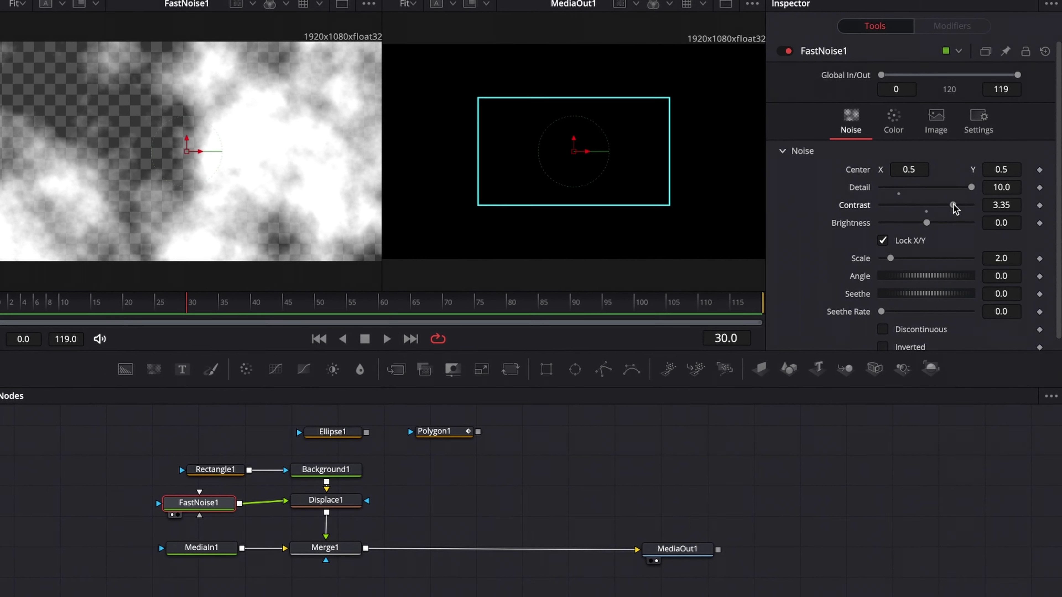
left_click_drag(955, 208, 957, 204)
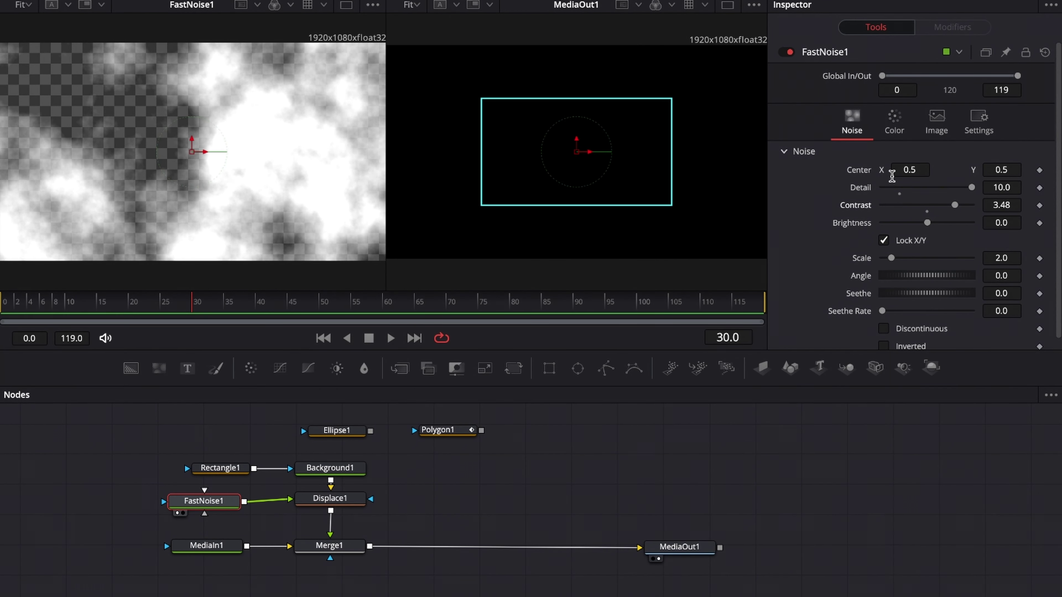
left_click(333, 500)
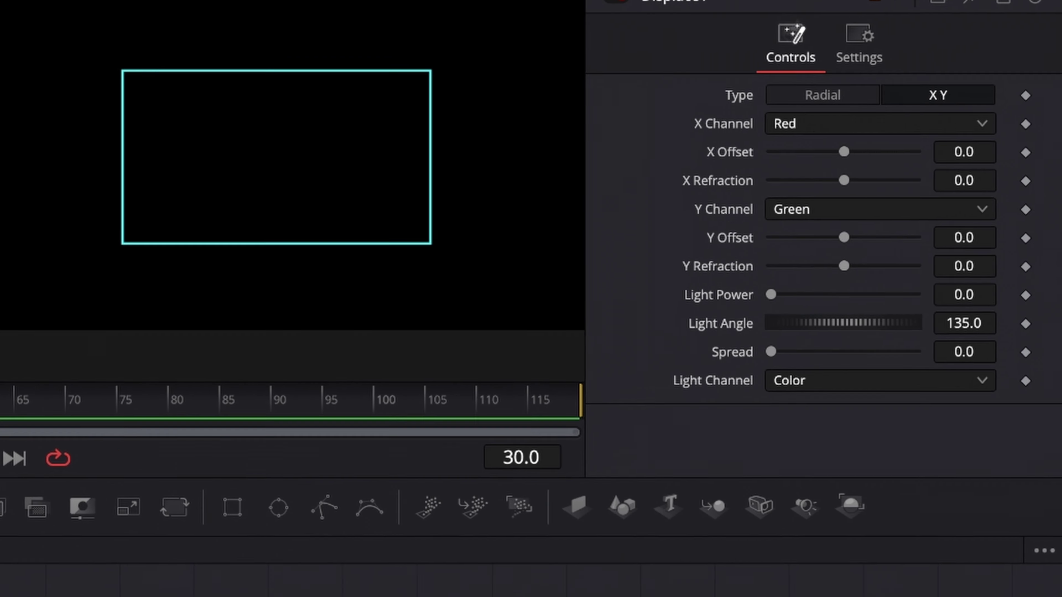
Step: On FastNoise1's Color tab, make Color 1 pure red and Color 2 pure green
left_click(201, 502)
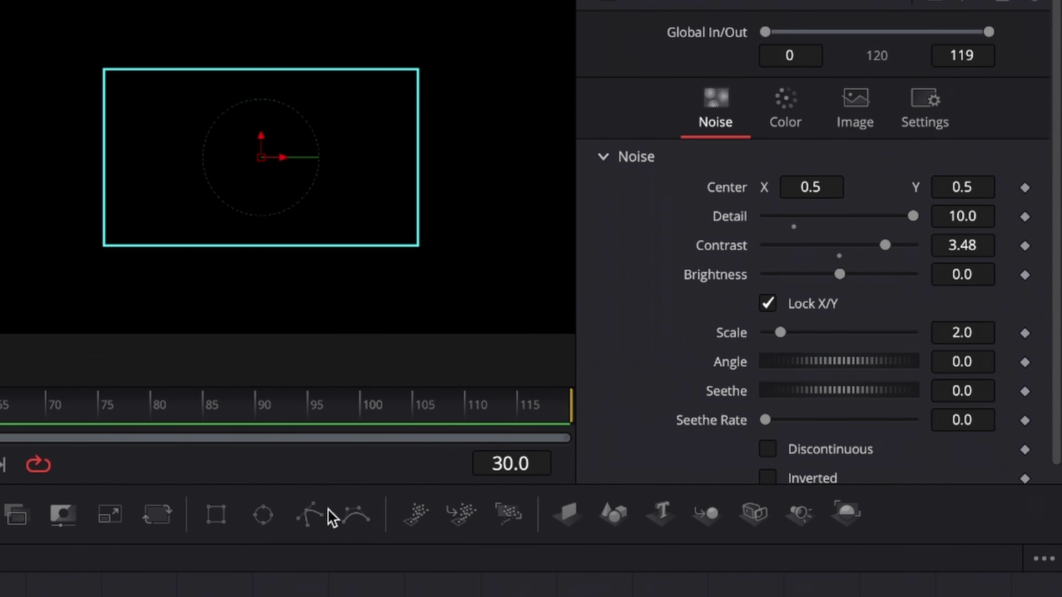
left_click(782, 124)
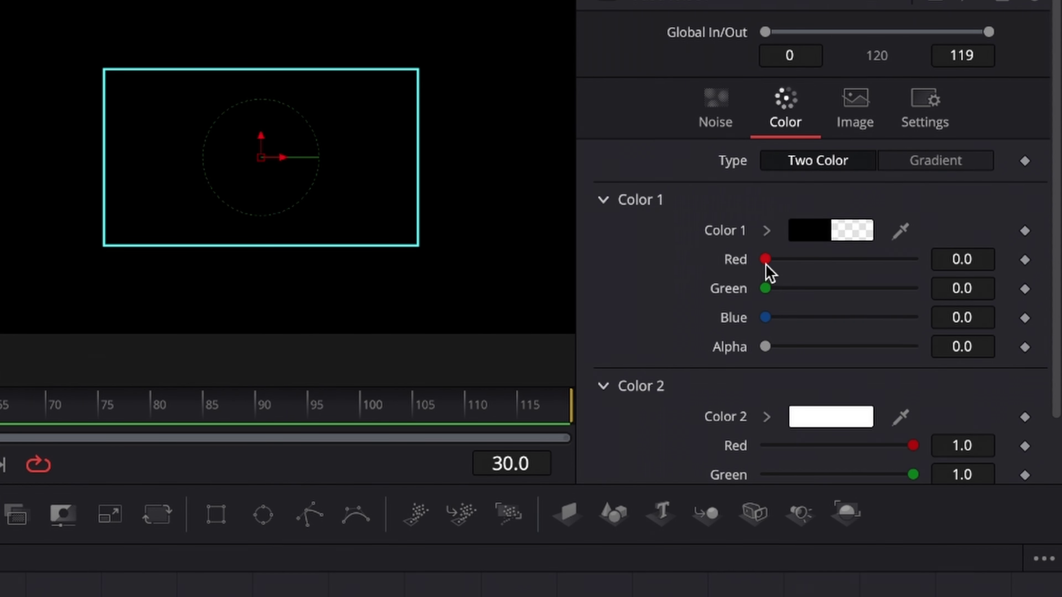
left_click_drag(765, 261, 1051, 257)
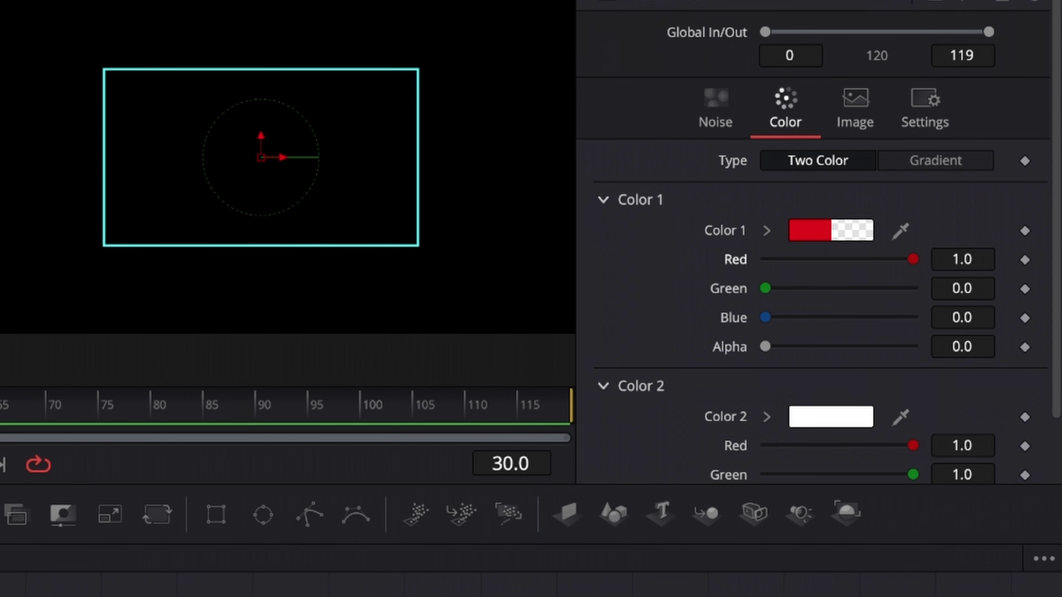
scroll(754, 347, "down", 1)
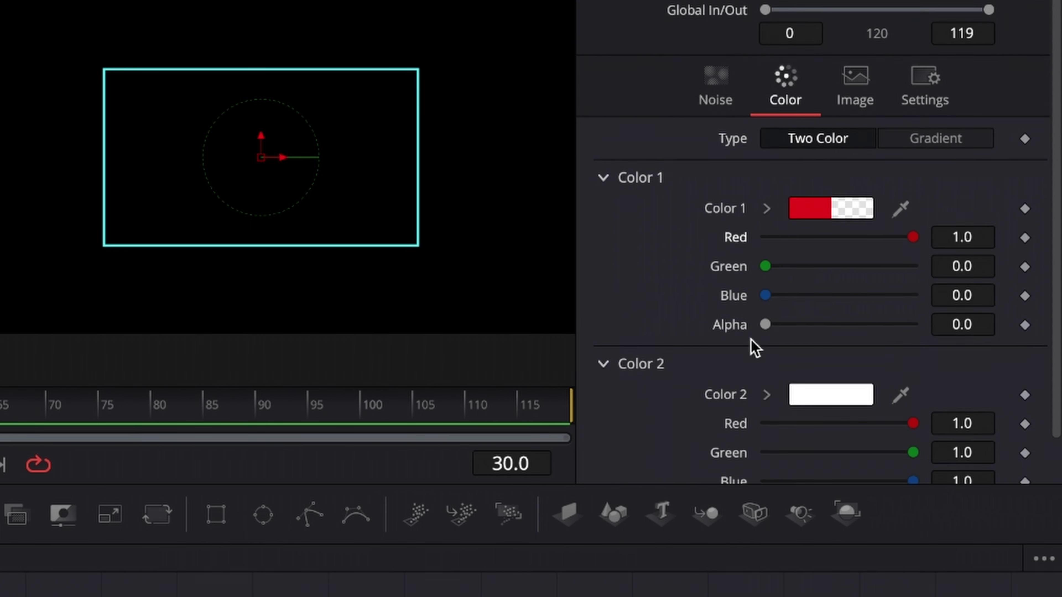
scroll(755, 347, "down", 2)
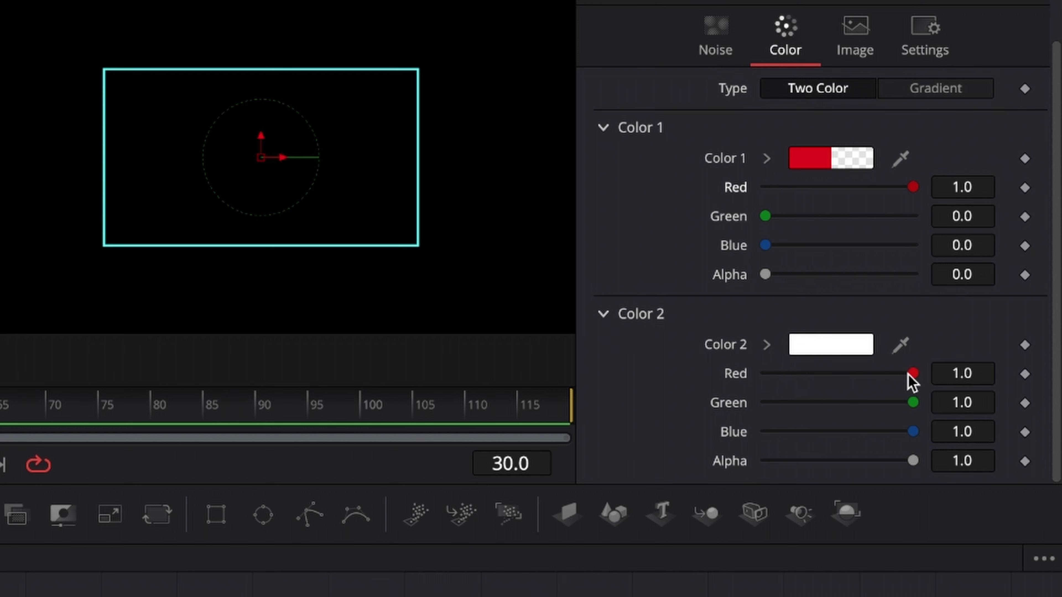
left_click_drag(912, 373, 647, 398)
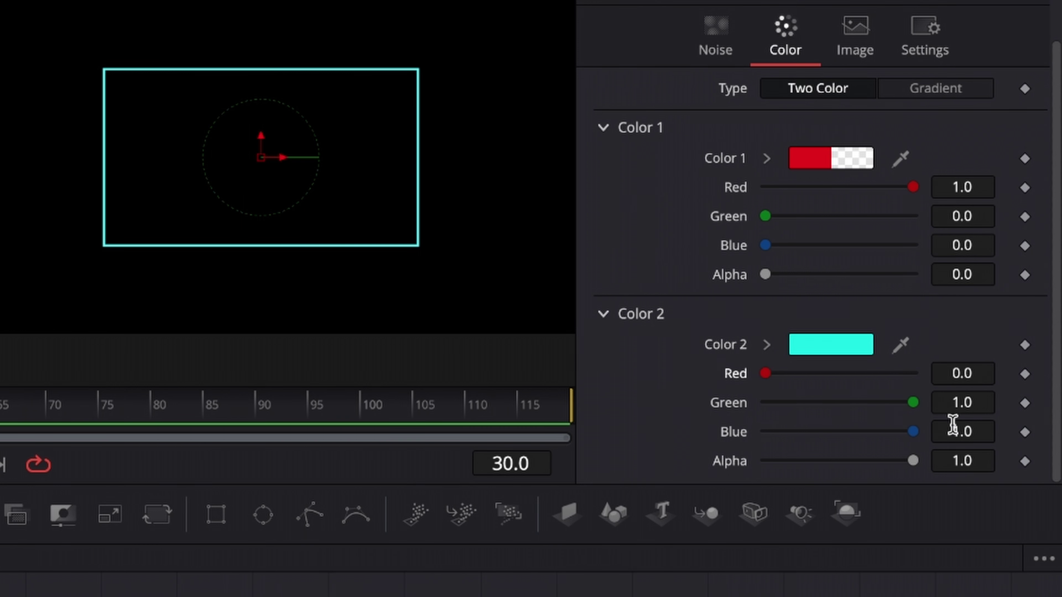
left_click_drag(912, 431, 671, 431)
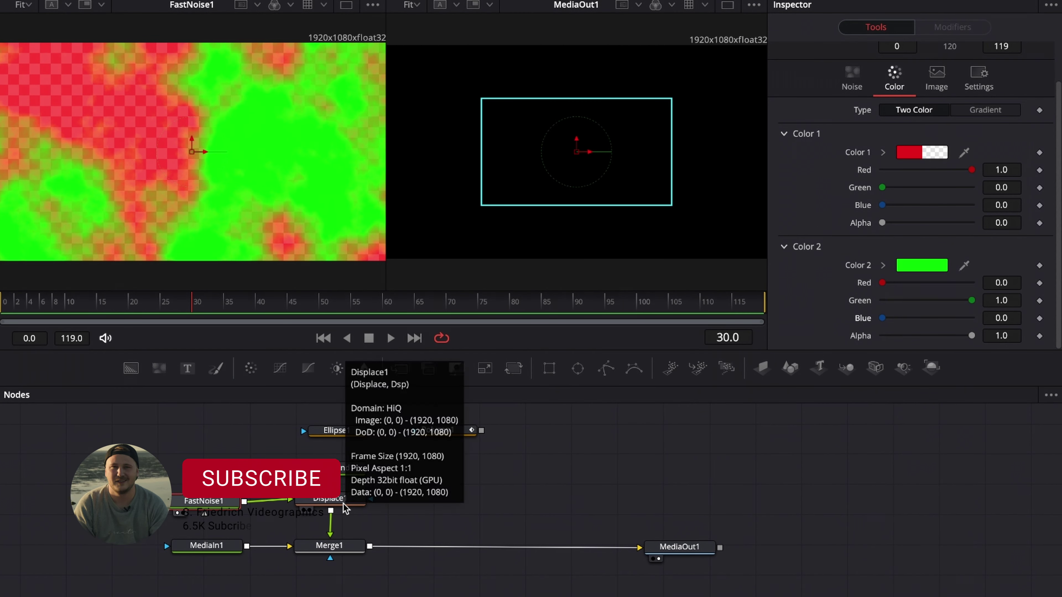
Step: Set Displace1 X Refraction to -0.05 and Y Refraction to 0.032
left_click(344, 507)
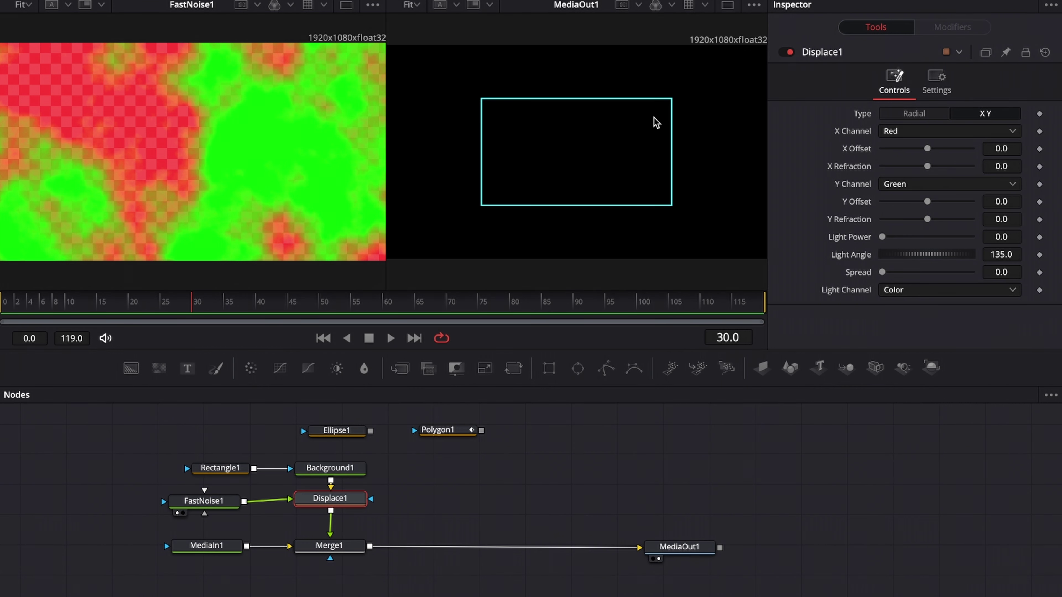
left_click_drag(927, 166, 904, 169)
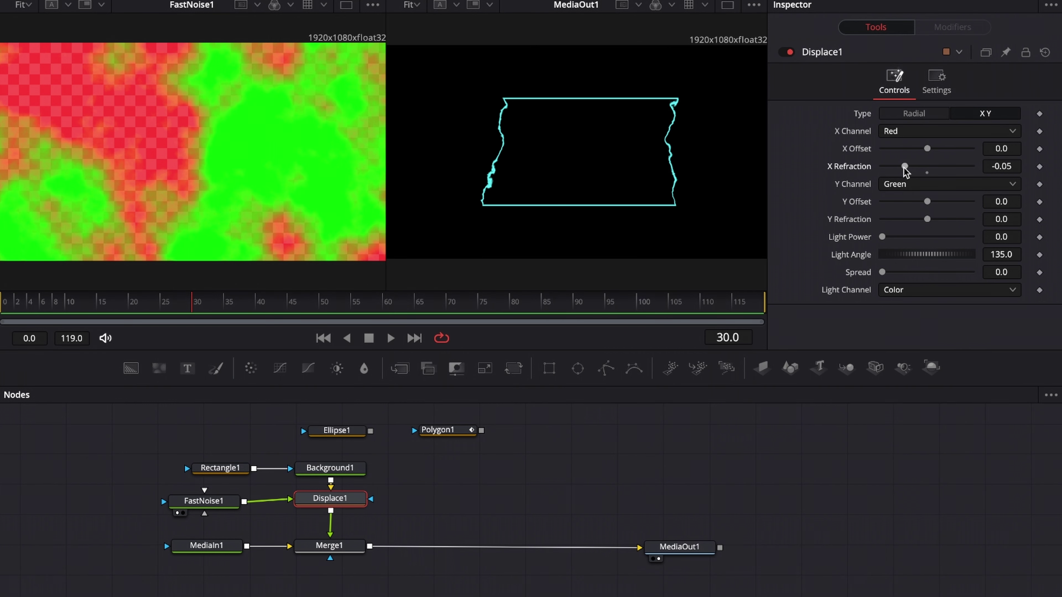
left_click_drag(925, 221, 942, 221)
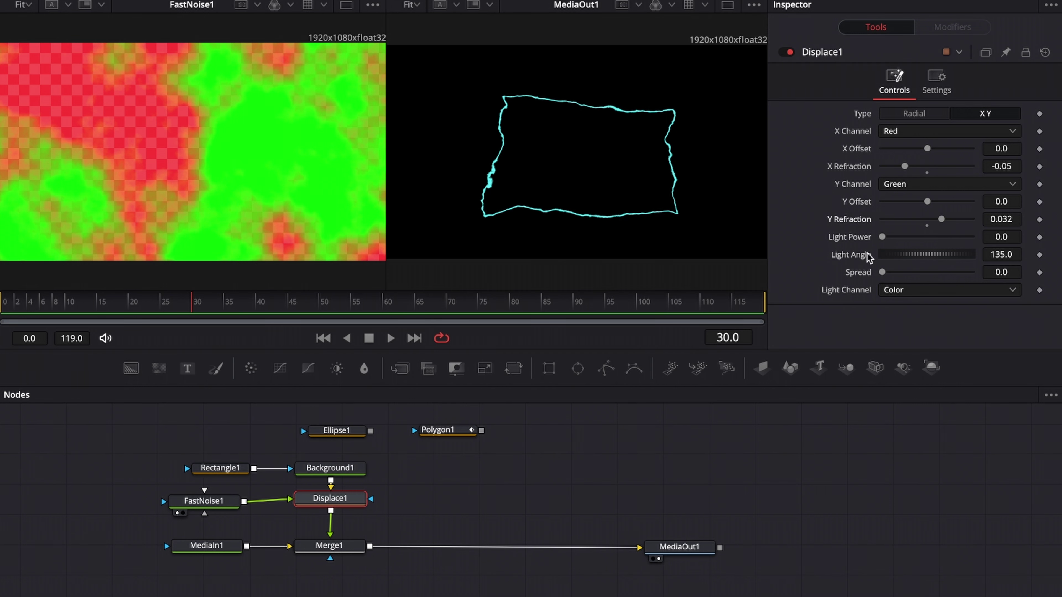
Step: Preview the jagged outline from frame 0 and return the playhead to frame 0
left_click_drag(48, 309, 2, 308)
key("space")
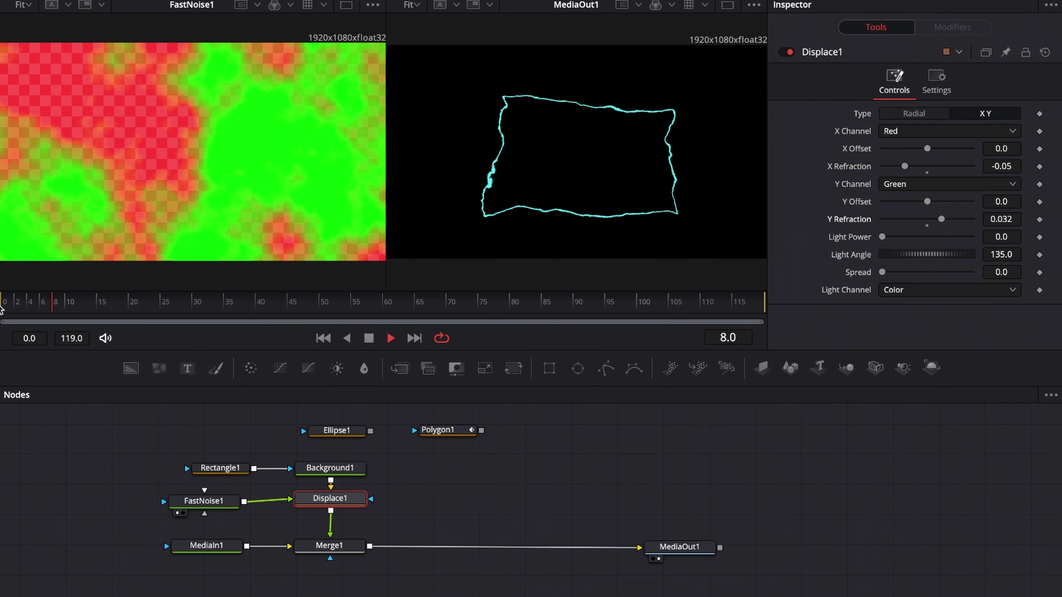
key("space")
left_click(5, 308)
Step: Raise FastNoise1's Seethe Rate, turn on Discontinuous, and preview the jitter from frame 0
left_click(200, 507)
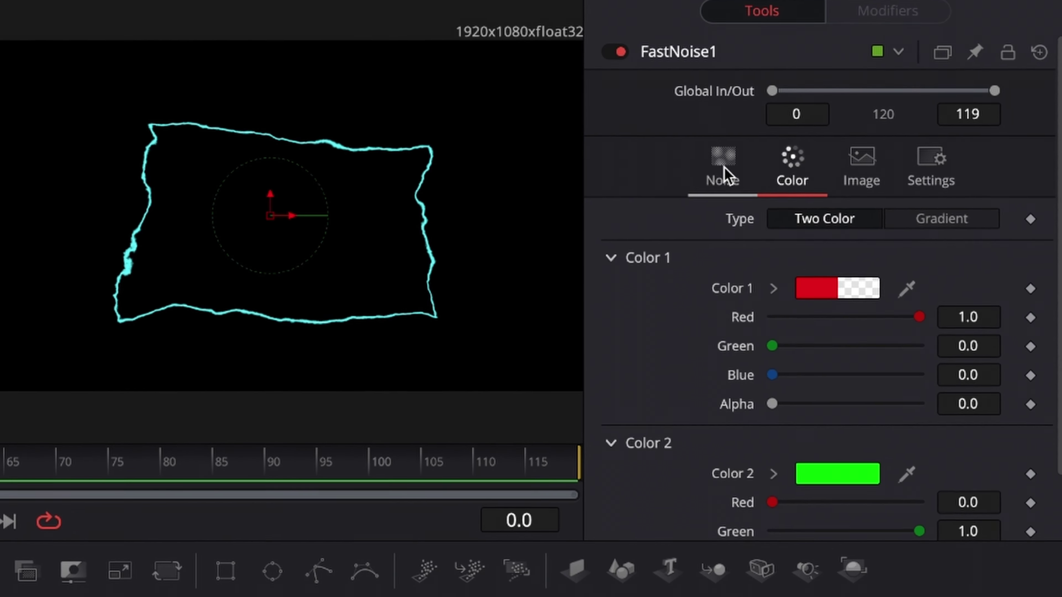
left_click(723, 168)
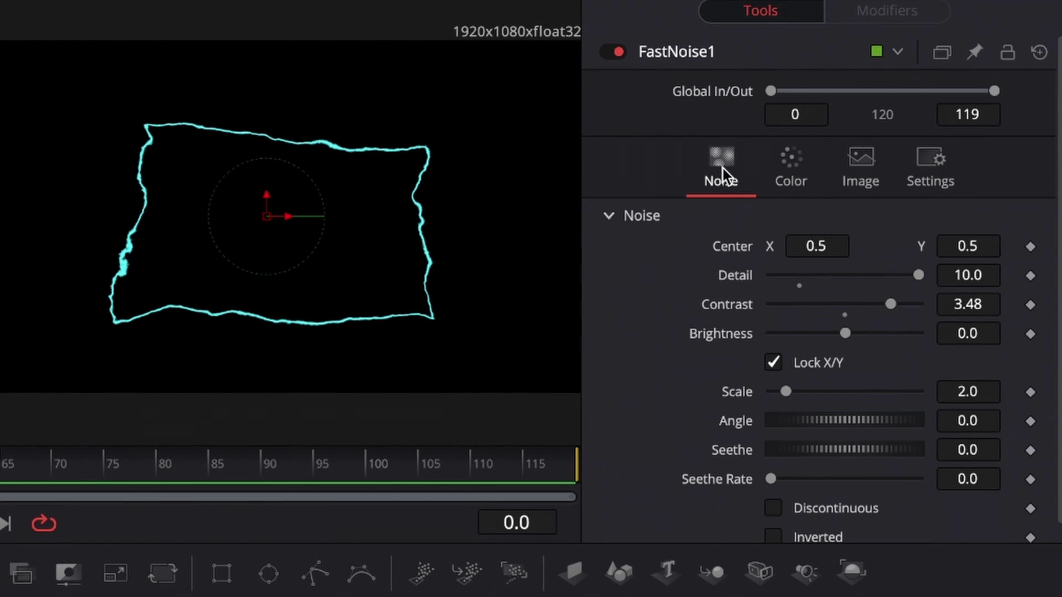
scroll(718, 318, "down", 1)
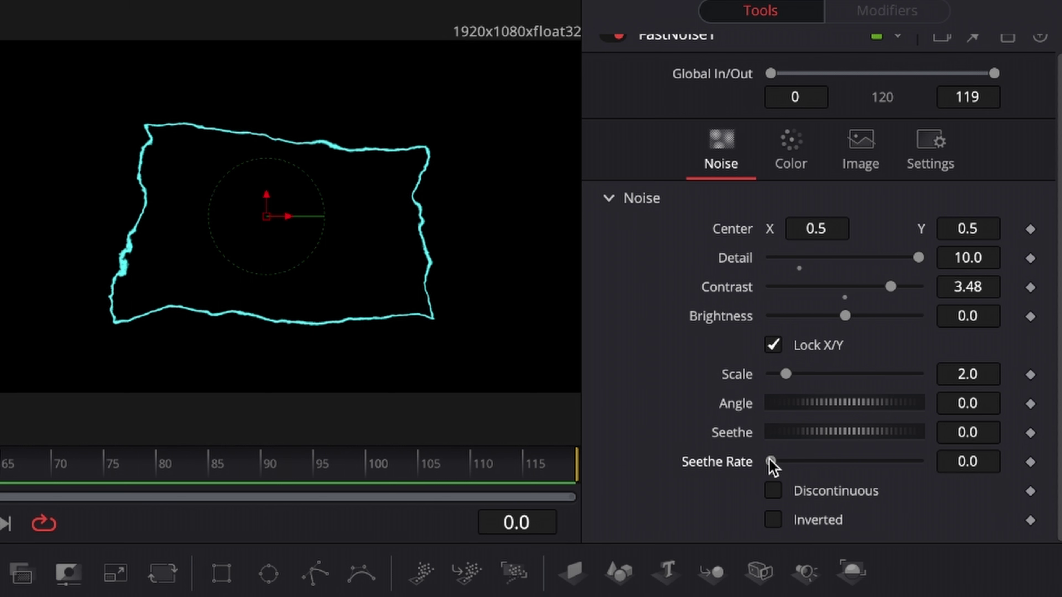
left_click_drag(771, 461, 816, 463)
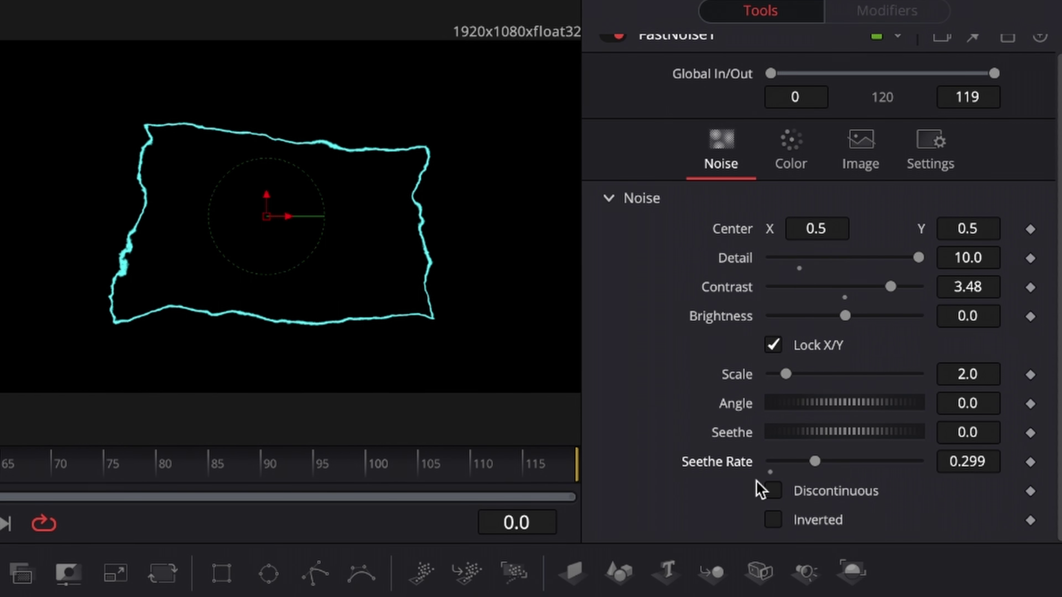
left_click(773, 491)
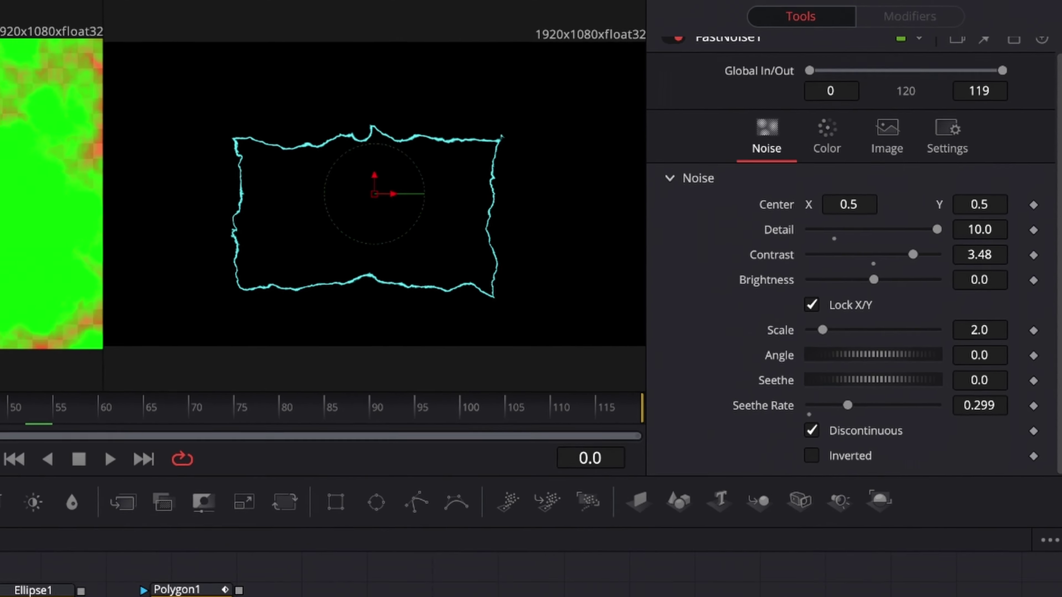
key("space")
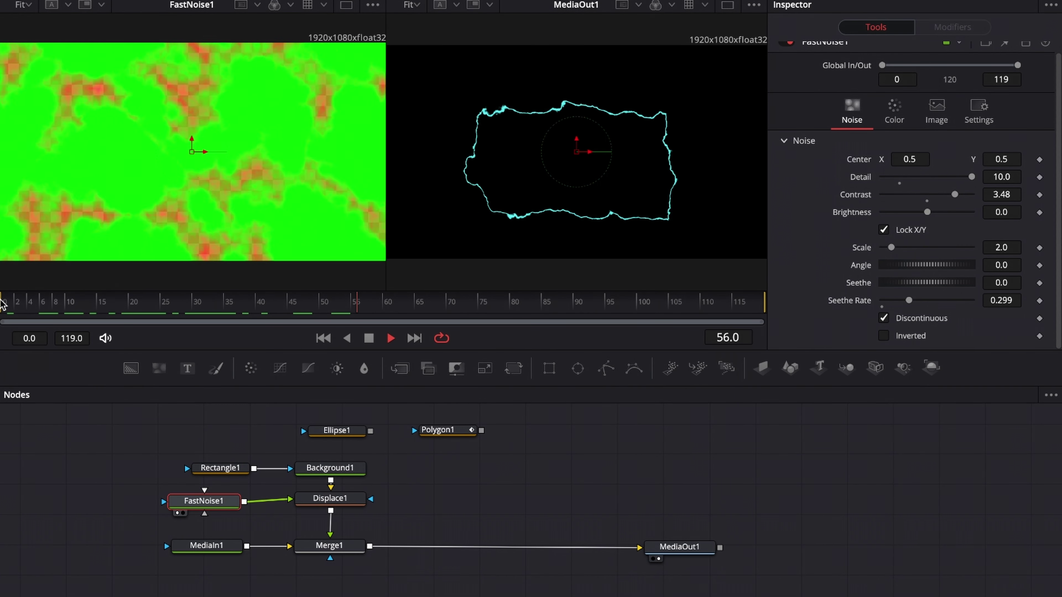
key("space")
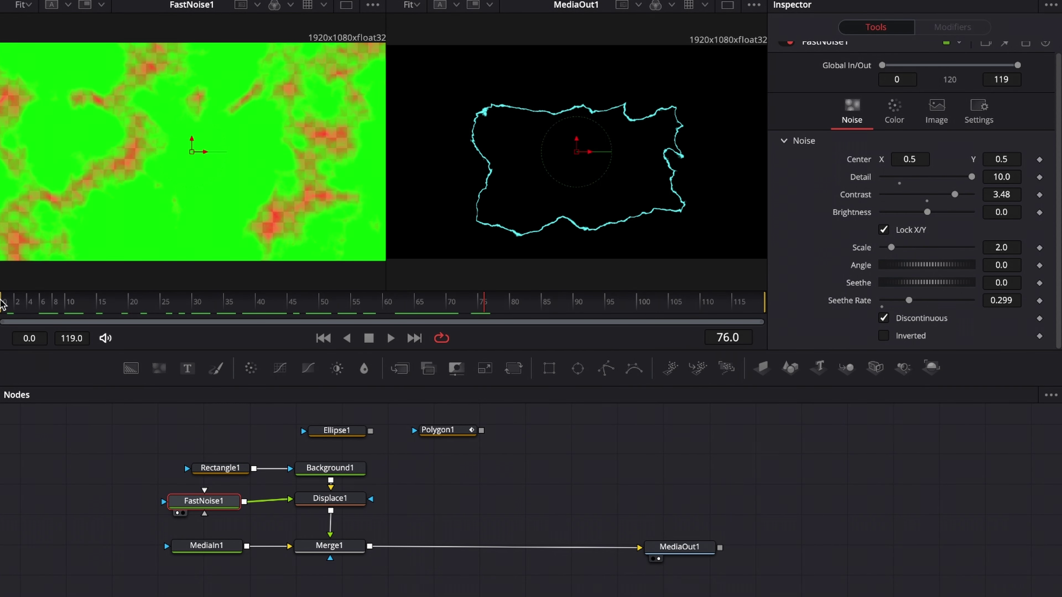
left_click(2, 304)
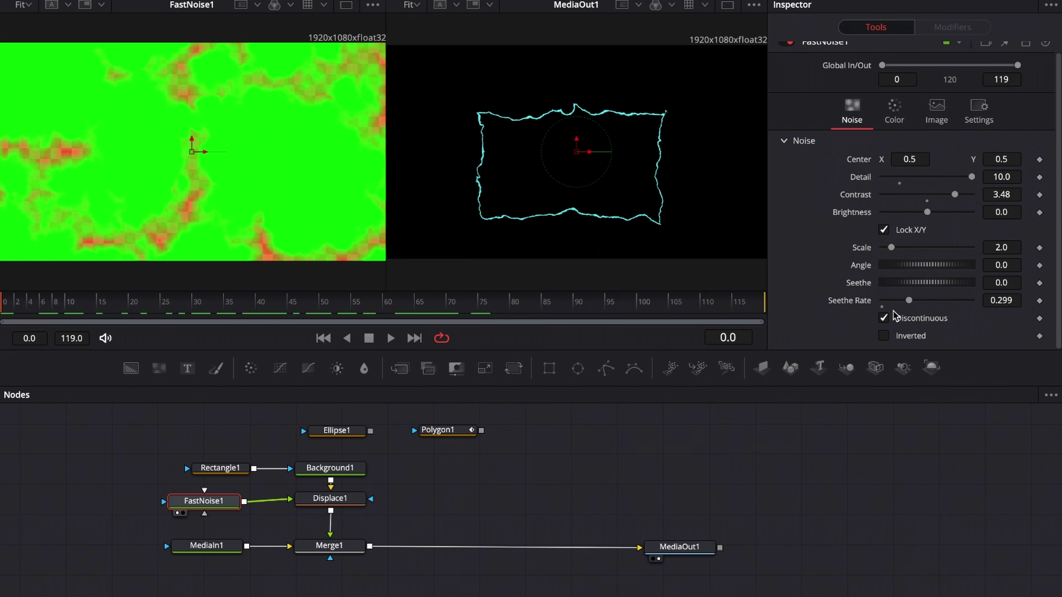
Step: Increase Seethe Rate to 0.748 and play back to check the jitter
left_click_drag(902, 298, 949, 301)
key("space")
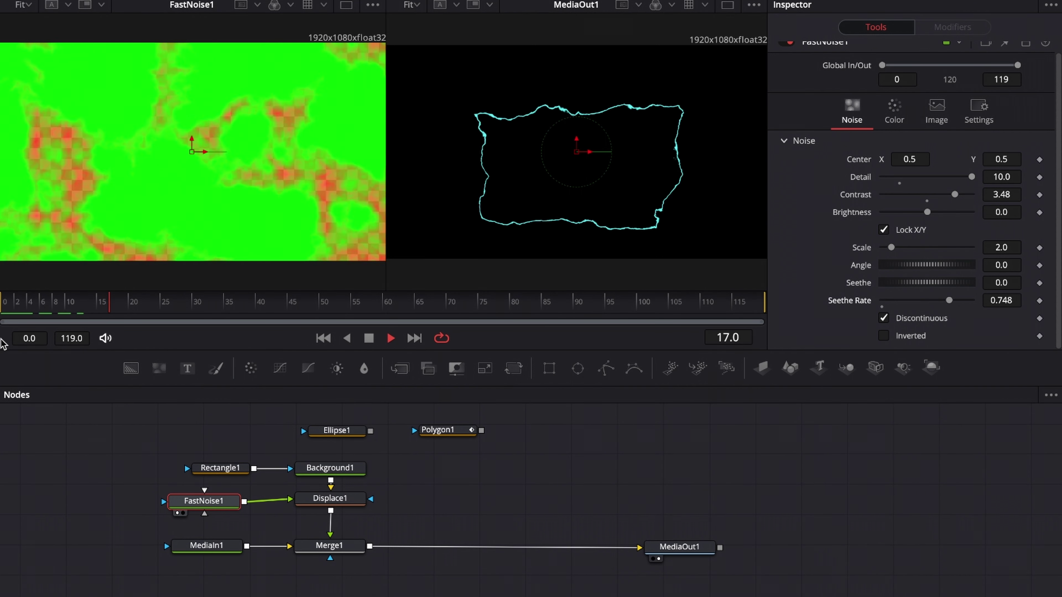
key("space")
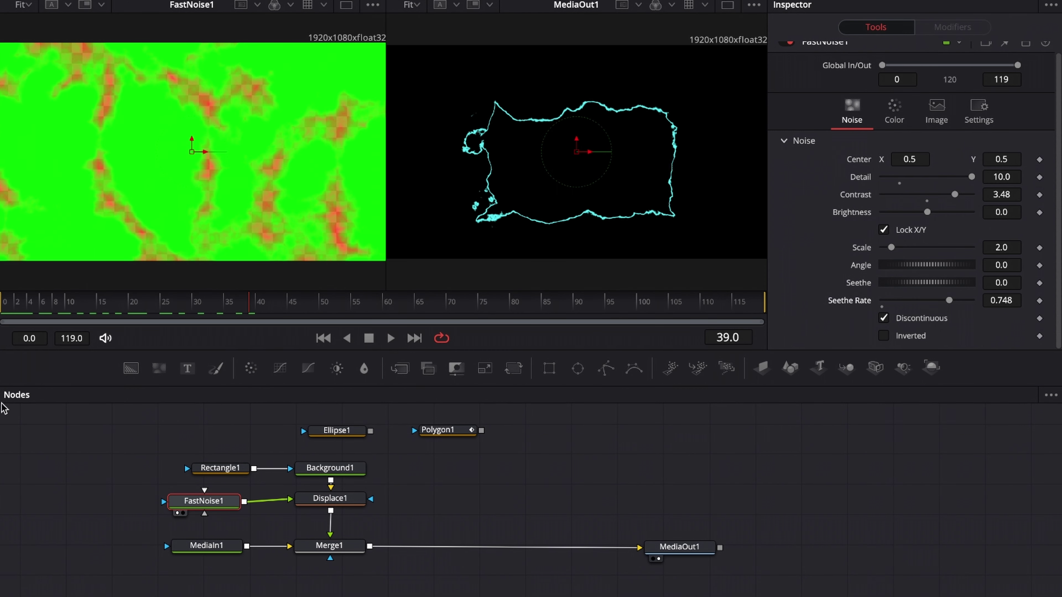
Step: Add a Soft Glow node after Displace1 and play the animation to preview the glow
left_click(354, 504)
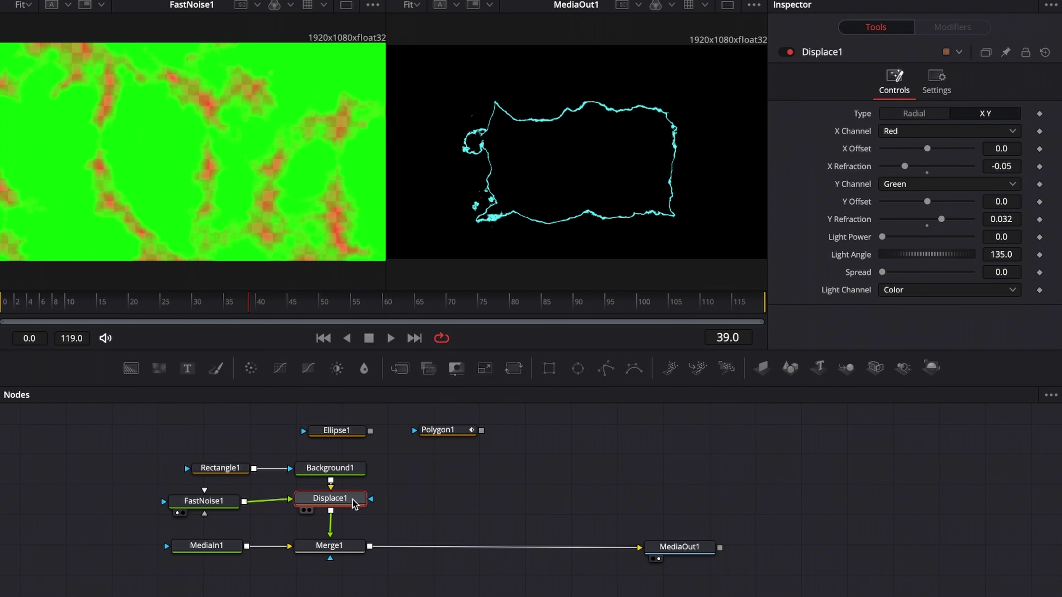
key("shift+space")
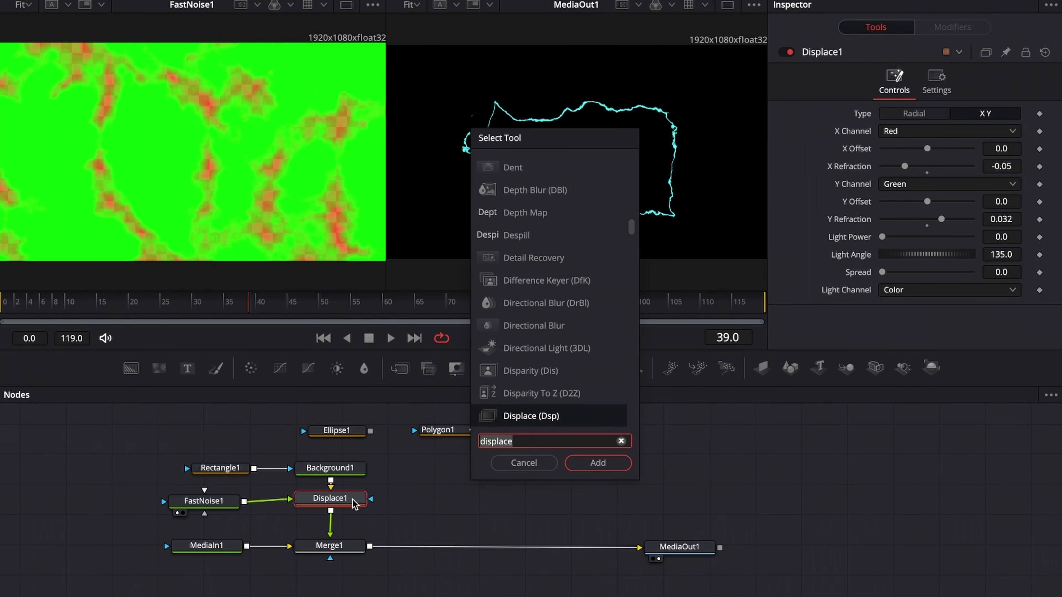
type("soft")
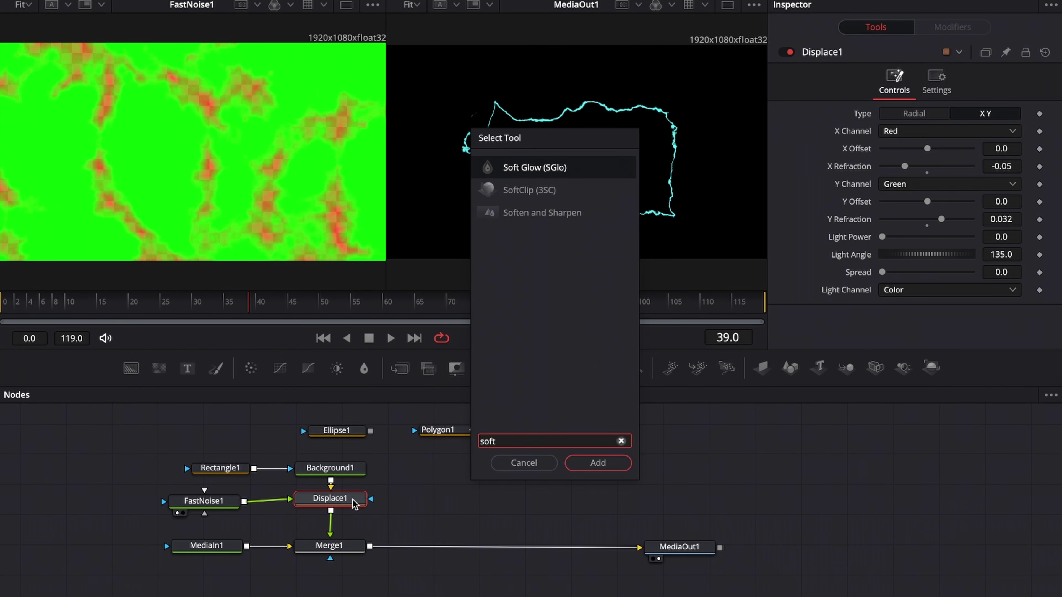
key("Return")
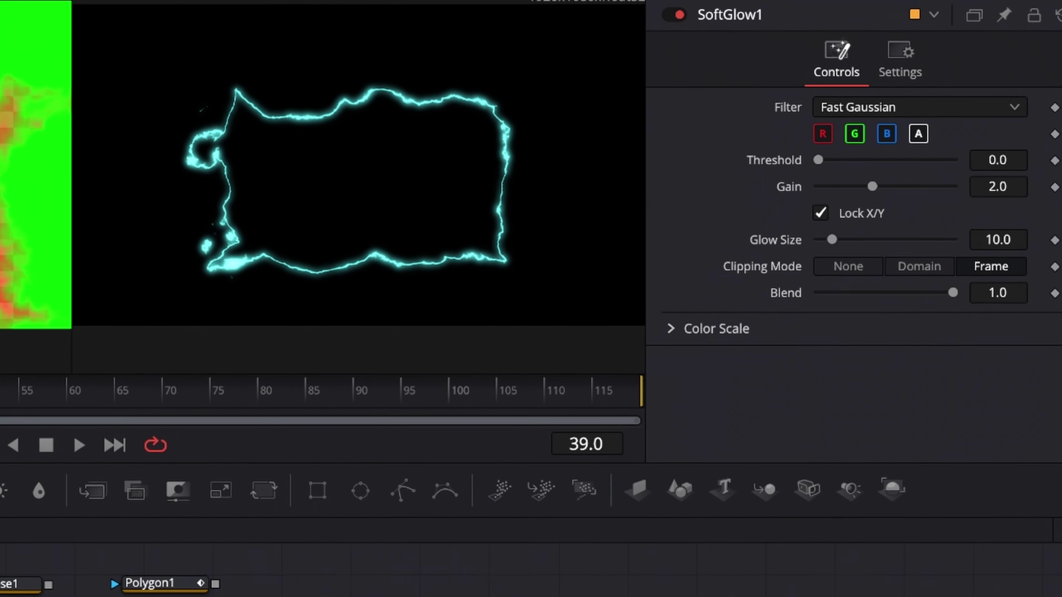
key("space")
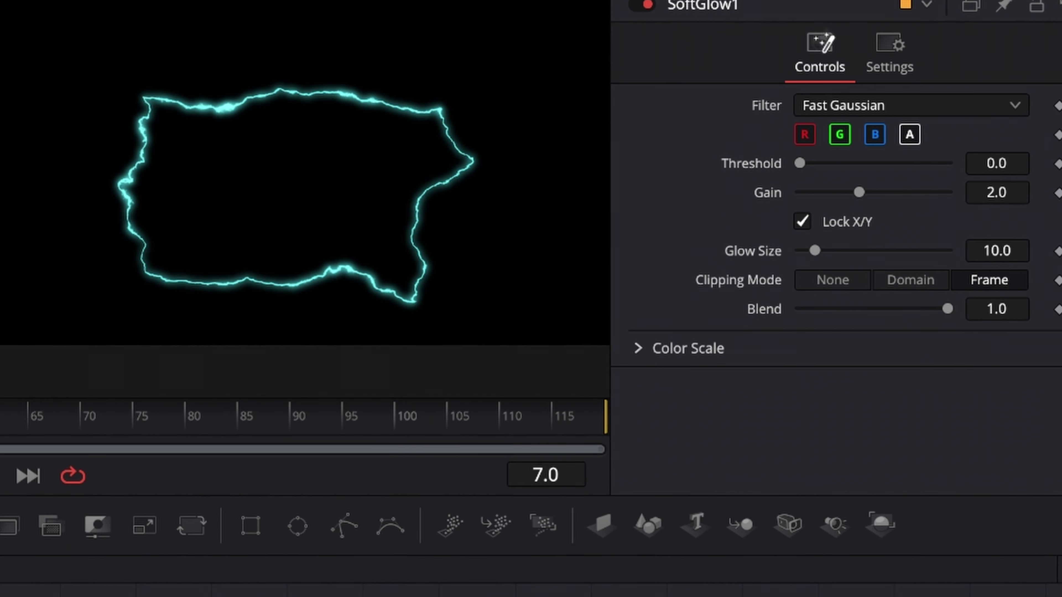
key("space")
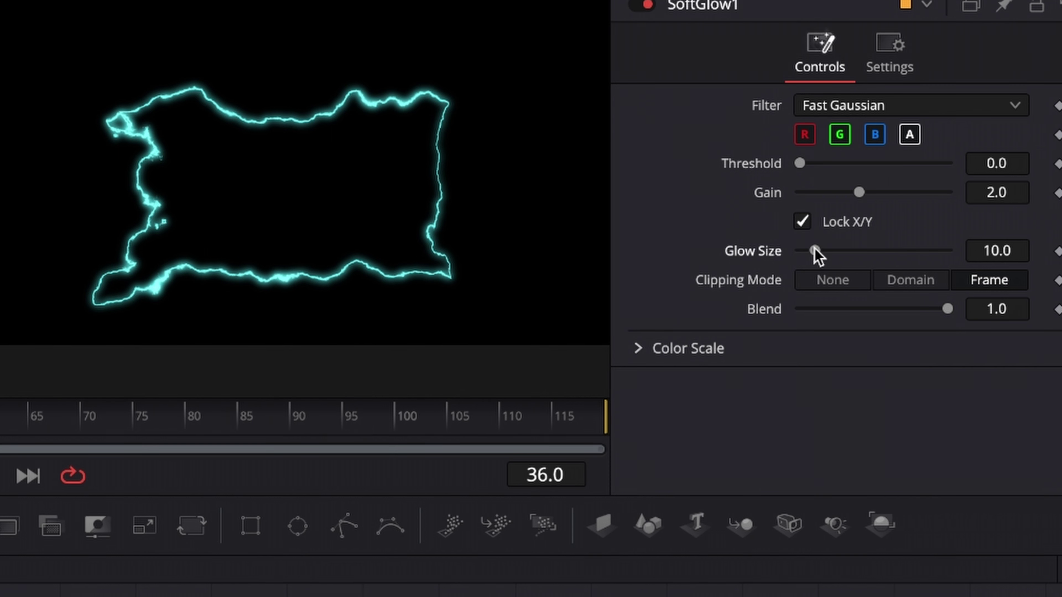
Step: Set the Soft Glow to Glow Size 13.4, Blend 0.748 and Gain 2.52
left_click_drag(814, 249, 820, 251)
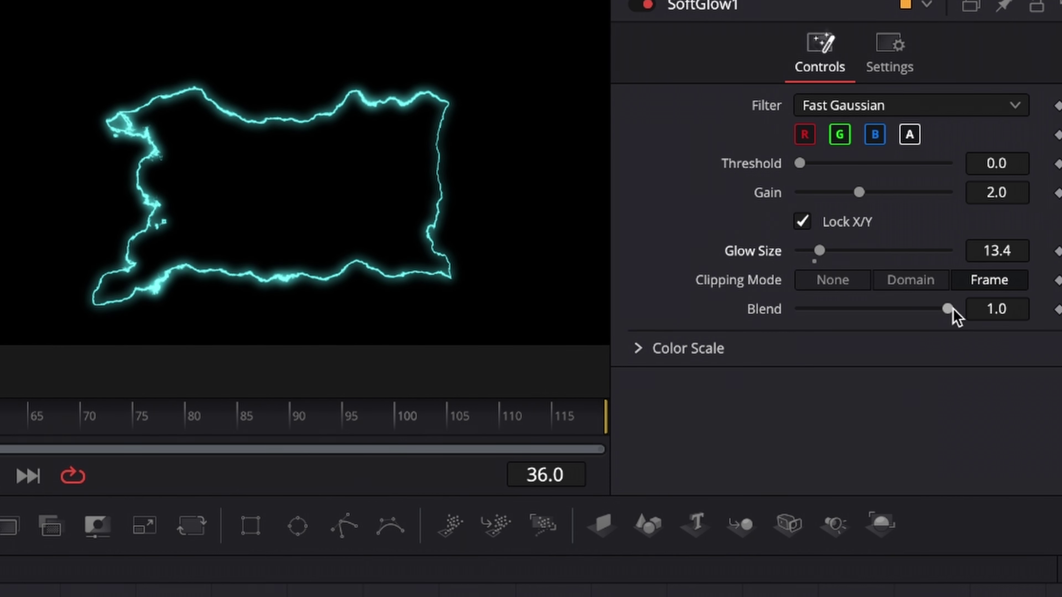
left_click(916, 309)
left_click_drag(915, 309, 917, 308)
left_click_drag(861, 194, 879, 191)
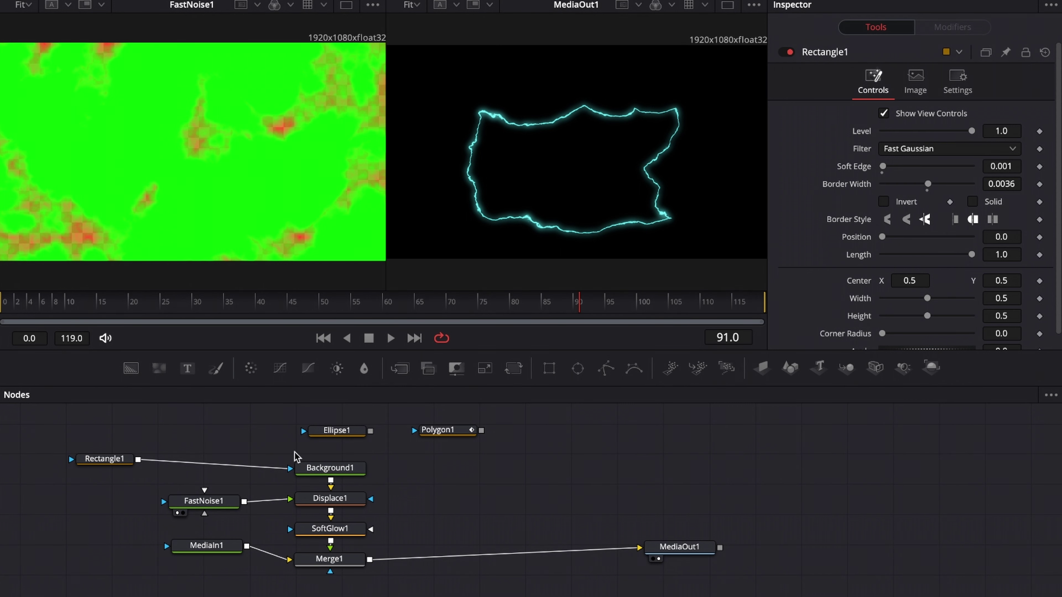
Step: Replace the Rectangle1 mask link with Ellipse1 on Background1 and preview the result
left_click_drag(209, 455, 370, 576)
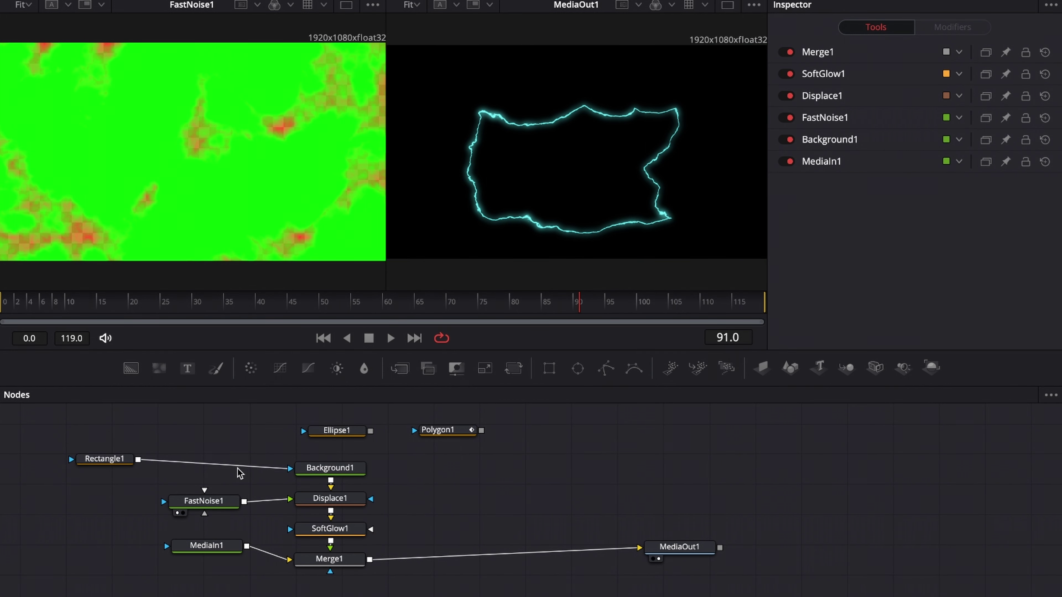
left_click(246, 466)
key("Delete")
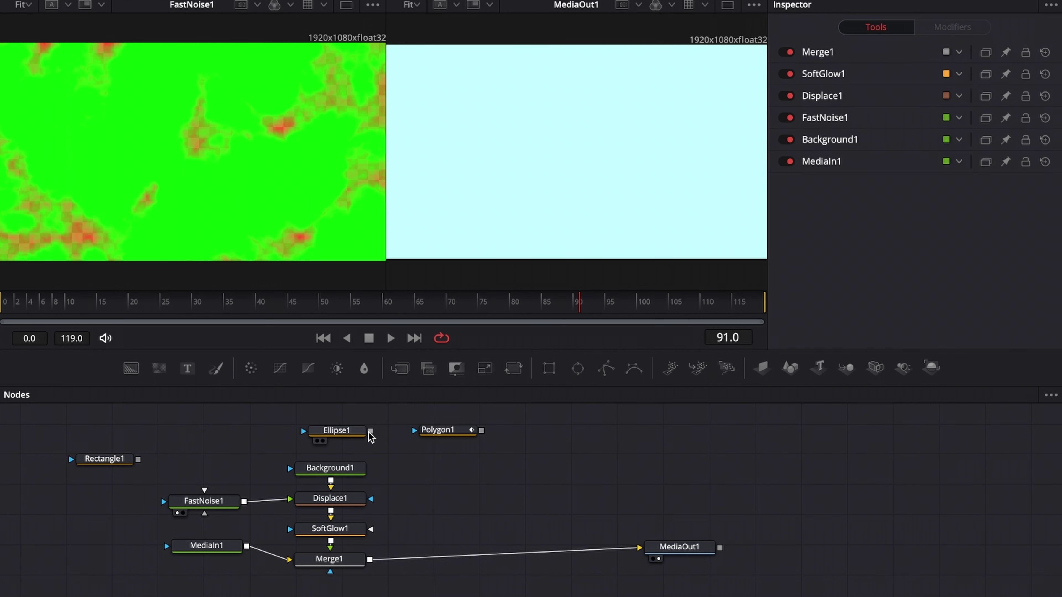
left_click_drag(371, 431, 330, 465)
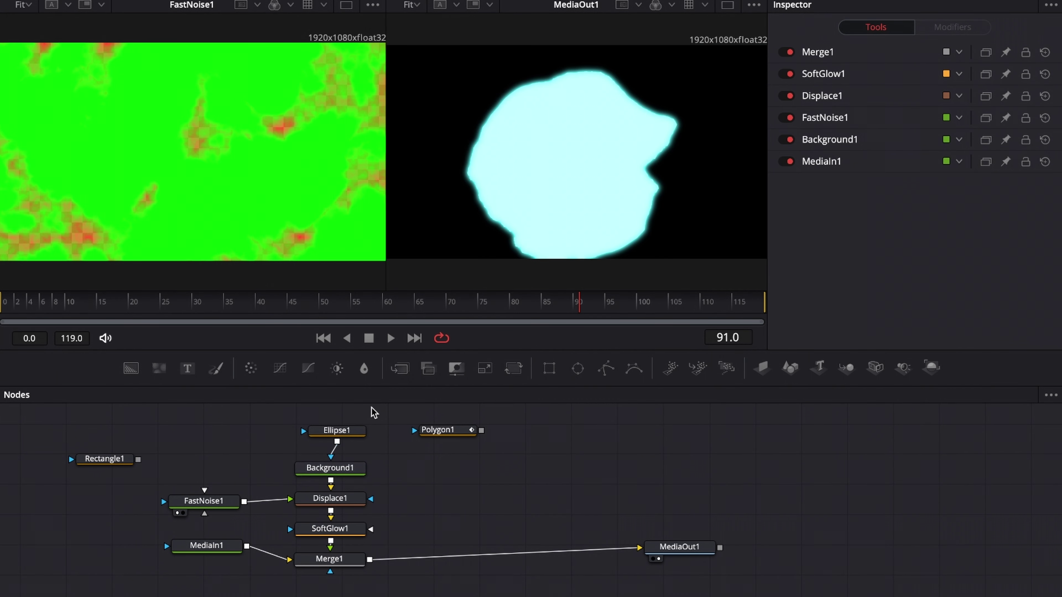
key("space")
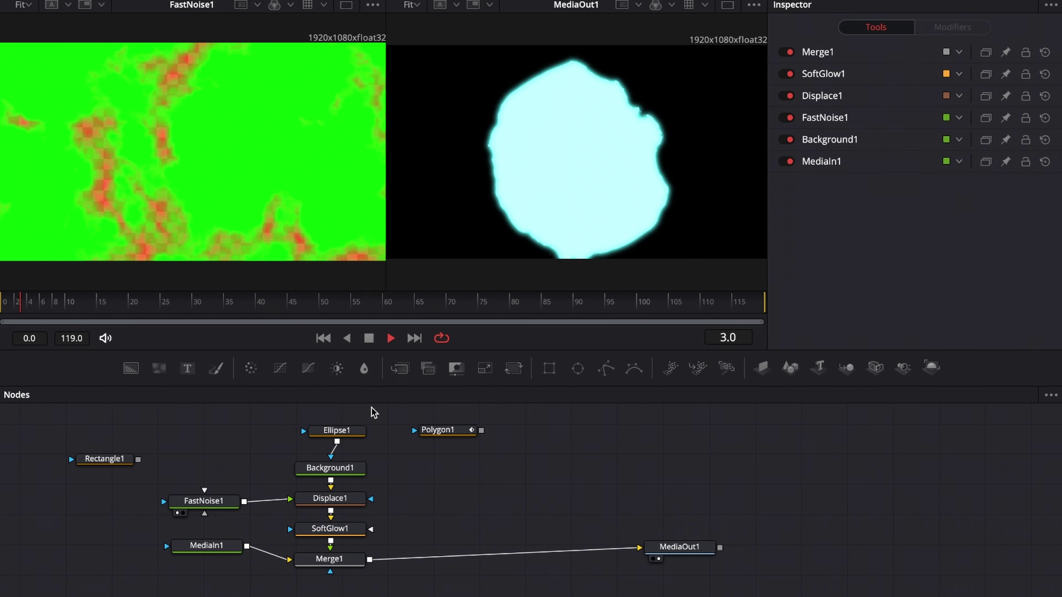
key("space")
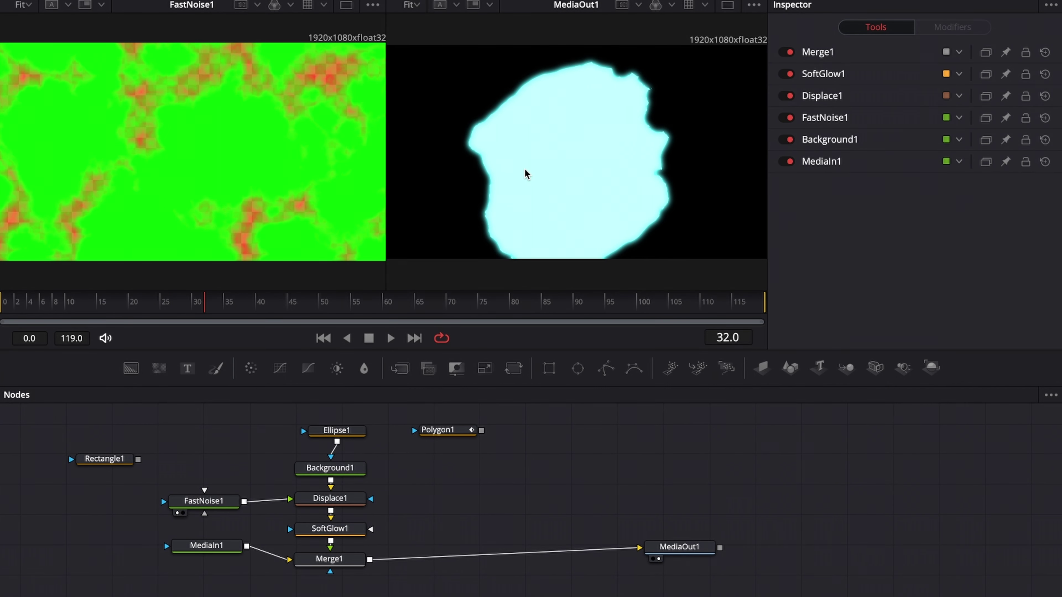
Step: Make Ellipse1 a hollow outline with Border Width 0.0022 and Soft Edge 0.0009, then preview it
left_click(329, 437)
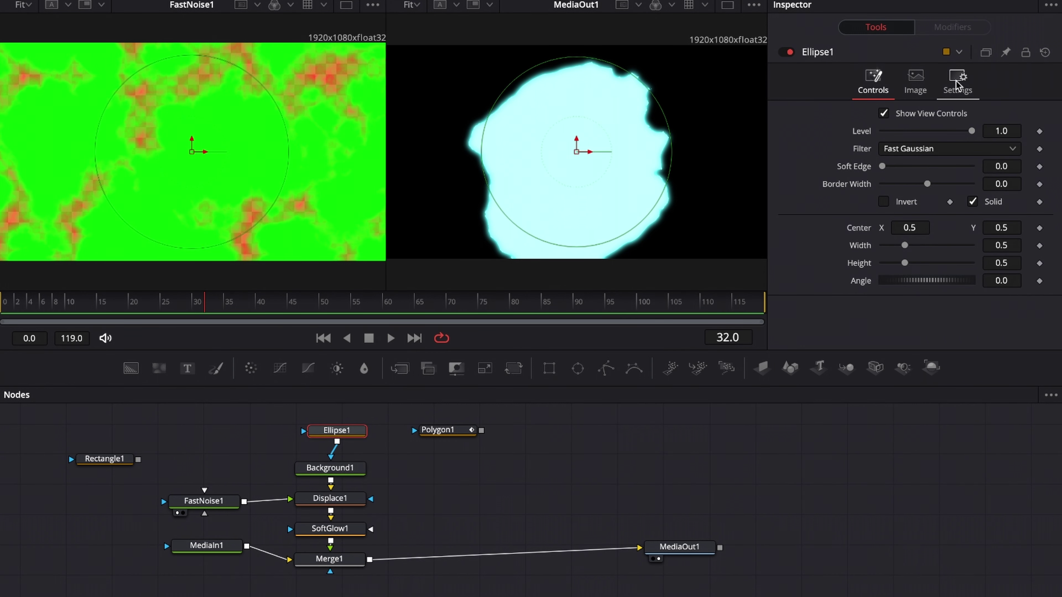
left_click(972, 203)
left_click(1000, 184)
type("0.001")
key("Return")
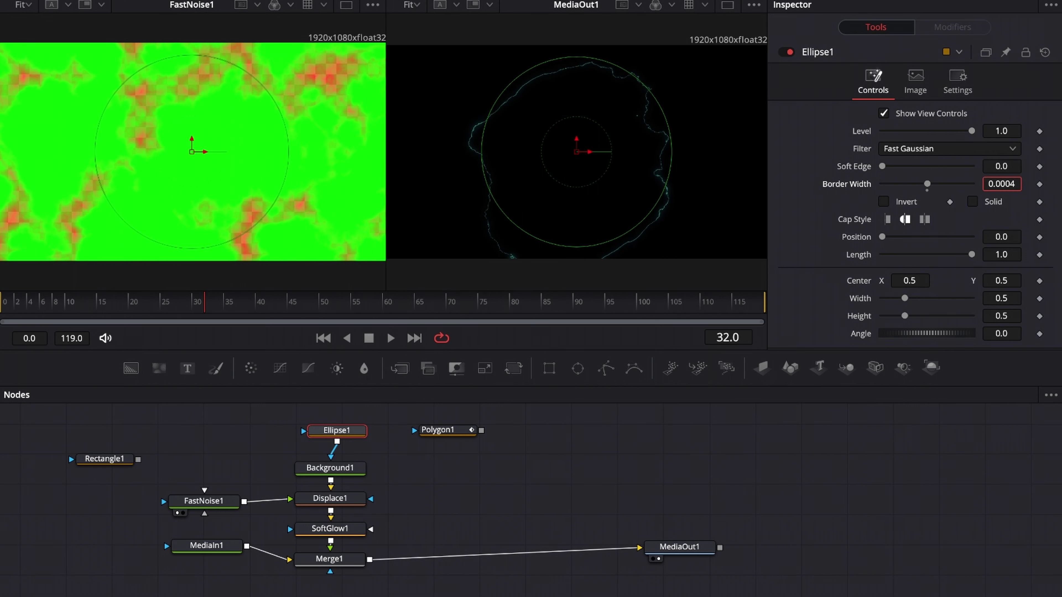
mouse_move(1001, 184)
left_mouse_down()
mouse_move(1006, 167)
mouse_move(993, 161)
mouse_move(1002, 181)
left_mouse_up()
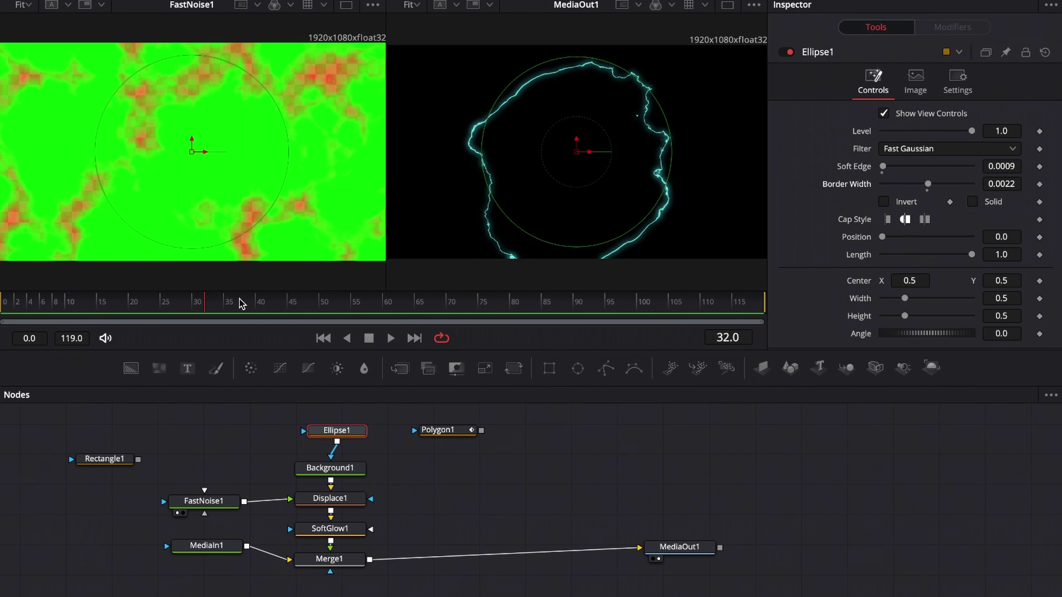
key("space")
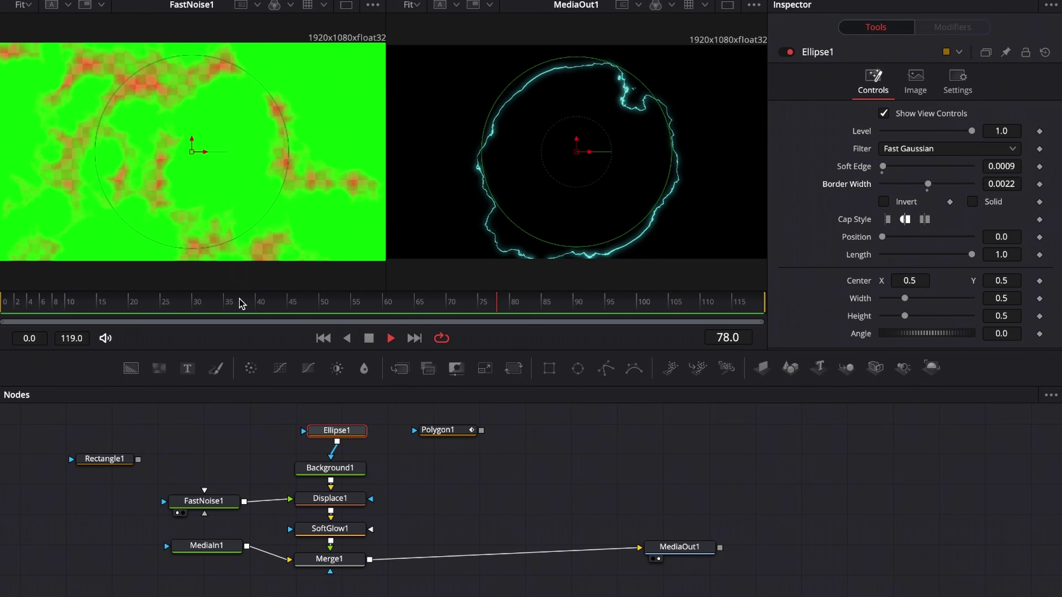
key("space")
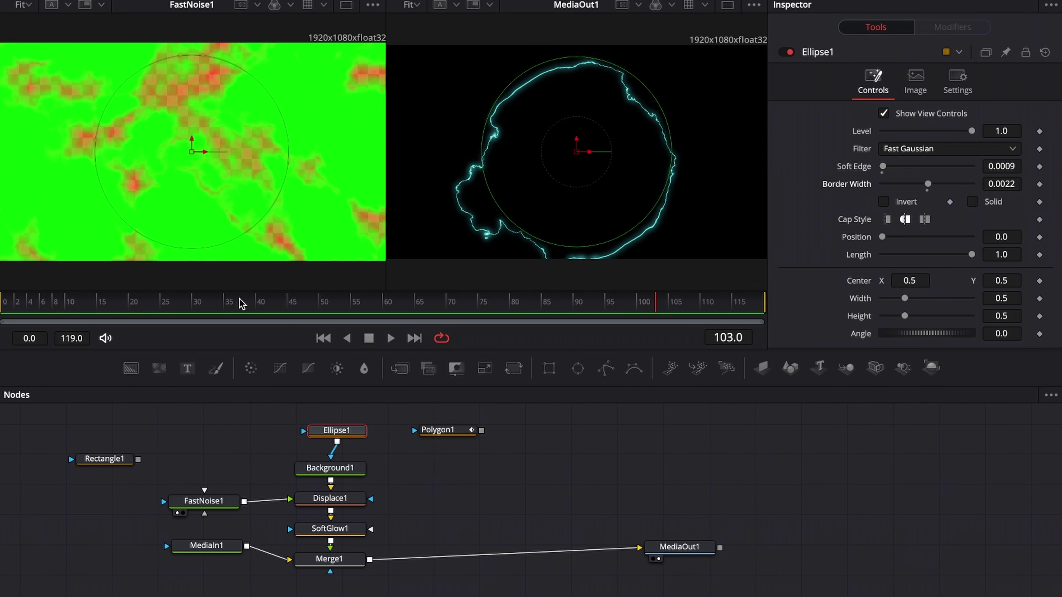
Step: Disconnect Ellipse1 and connect Polygon1 as Background1's mask instead
left_click_drag(340, 435, 240, 433)
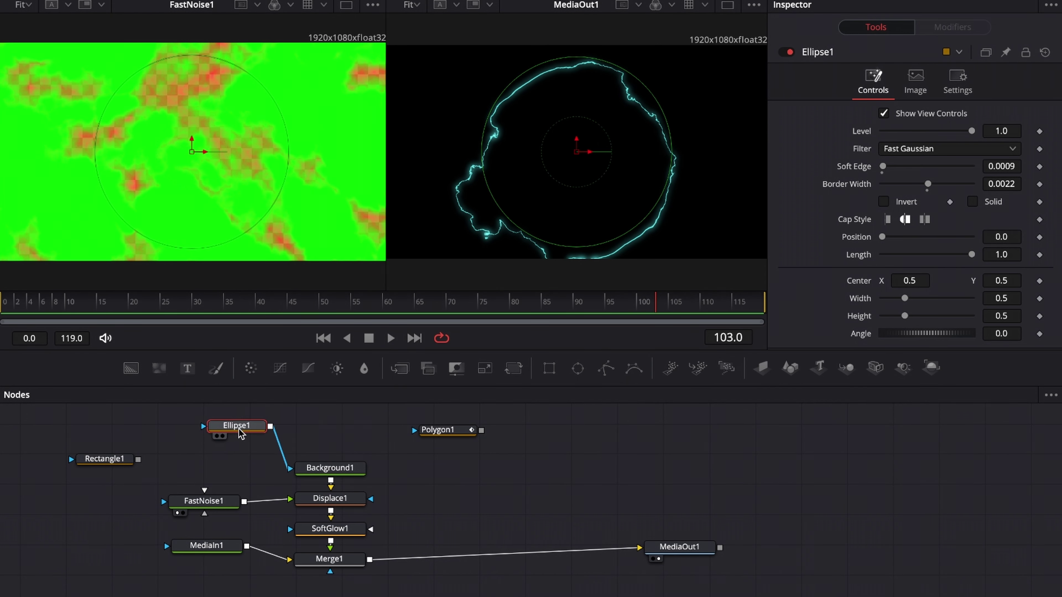
left_click_drag(288, 467, 280, 462)
left_click_drag(240, 431, 120, 430)
left_click_drag(433, 431, 330, 460)
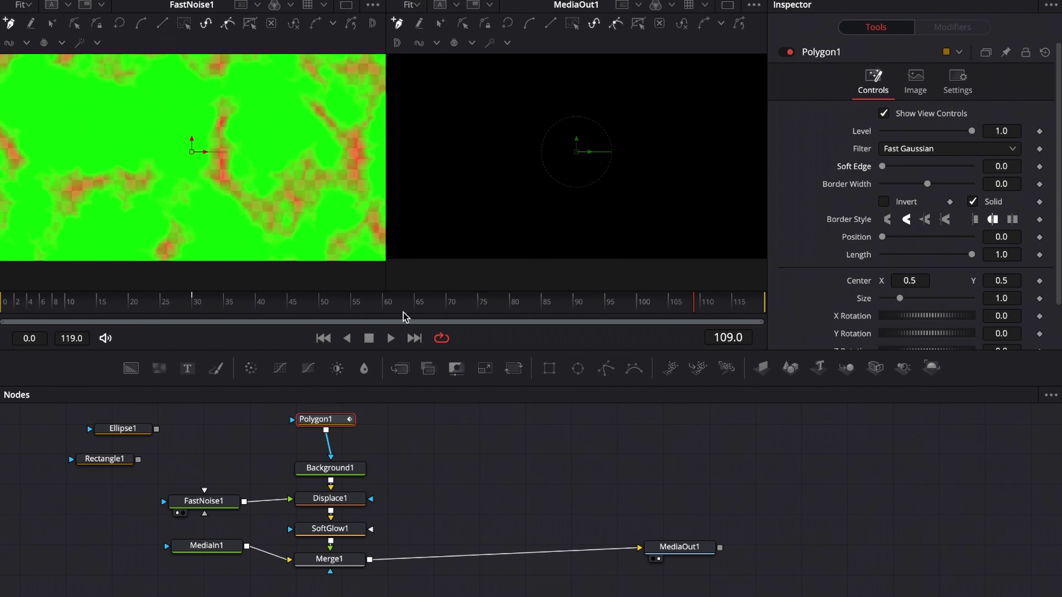
Step: Draw a freehand zigzag path of twelve points ending in an inner hook
left_click(432, 86)
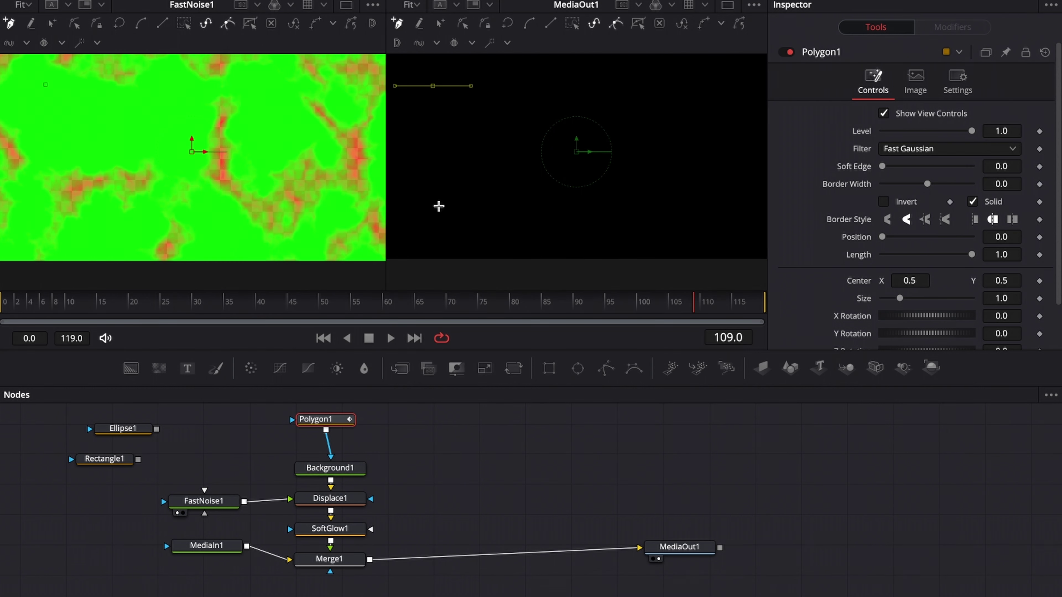
left_click(438, 206)
left_click(505, 211)
left_click(508, 97)
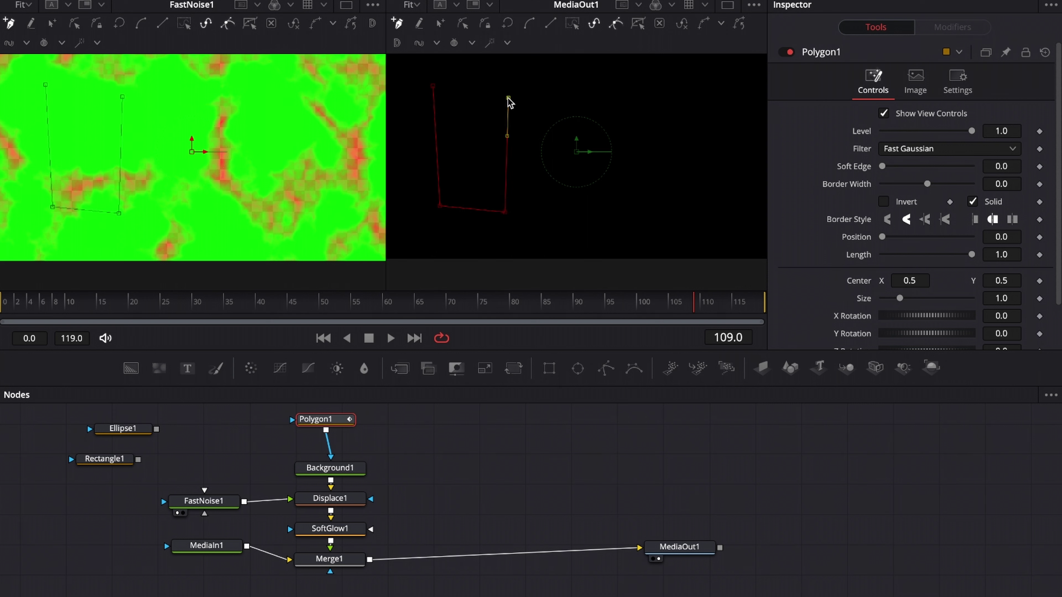
left_click(593, 100)
left_click(610, 216)
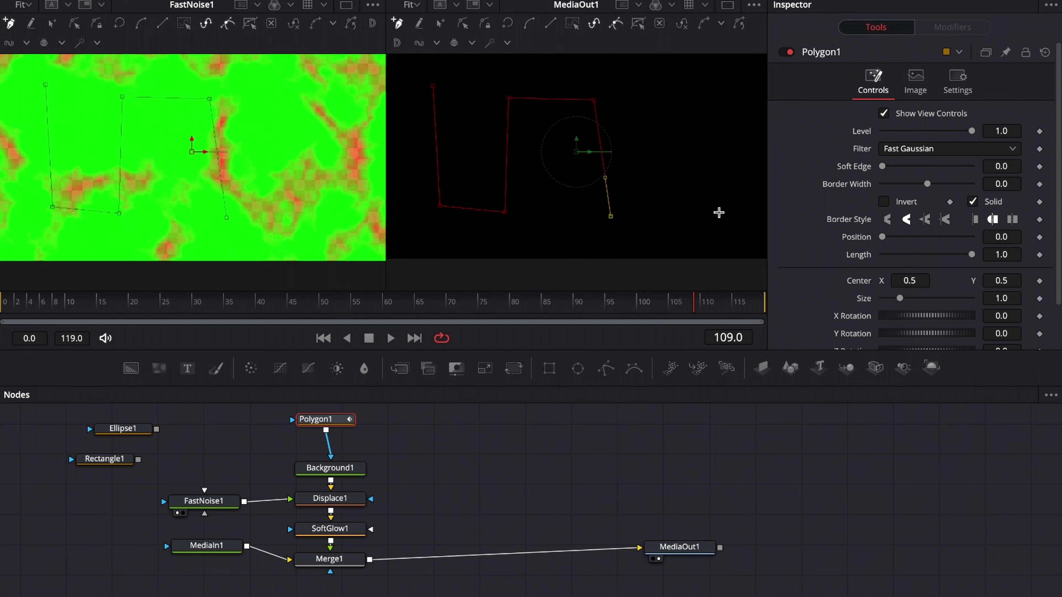
left_click(719, 213)
left_click(716, 97)
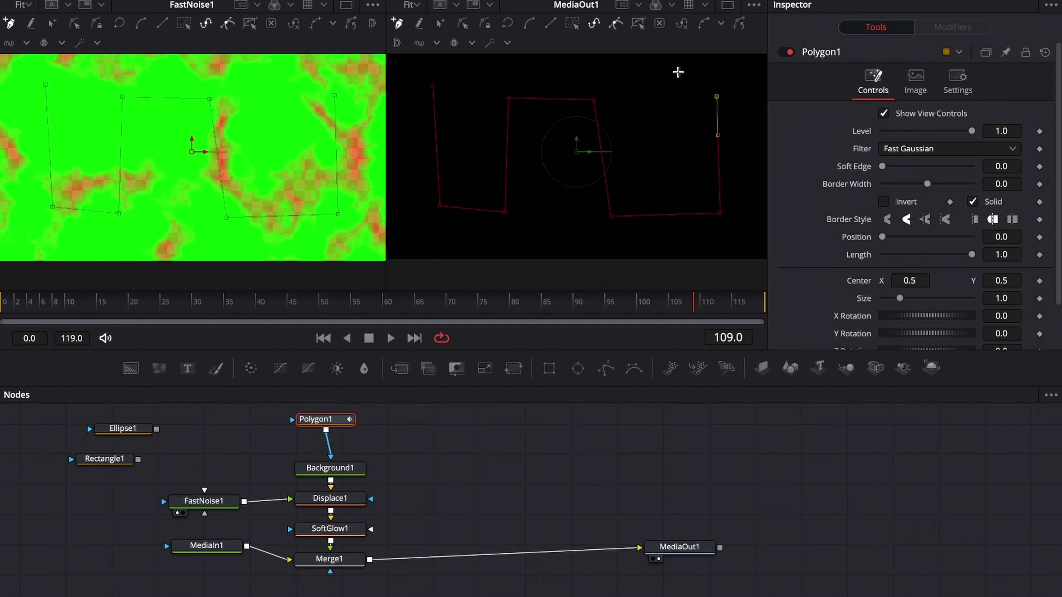
left_click(679, 73)
left_click(659, 111)
left_click(664, 152)
left_click(642, 113)
Step: Give Polygon1 a thin Border Width of 0.0019 and Soft Edge of 0.0023
left_click(992, 185)
type("0.0008")
key("Return")
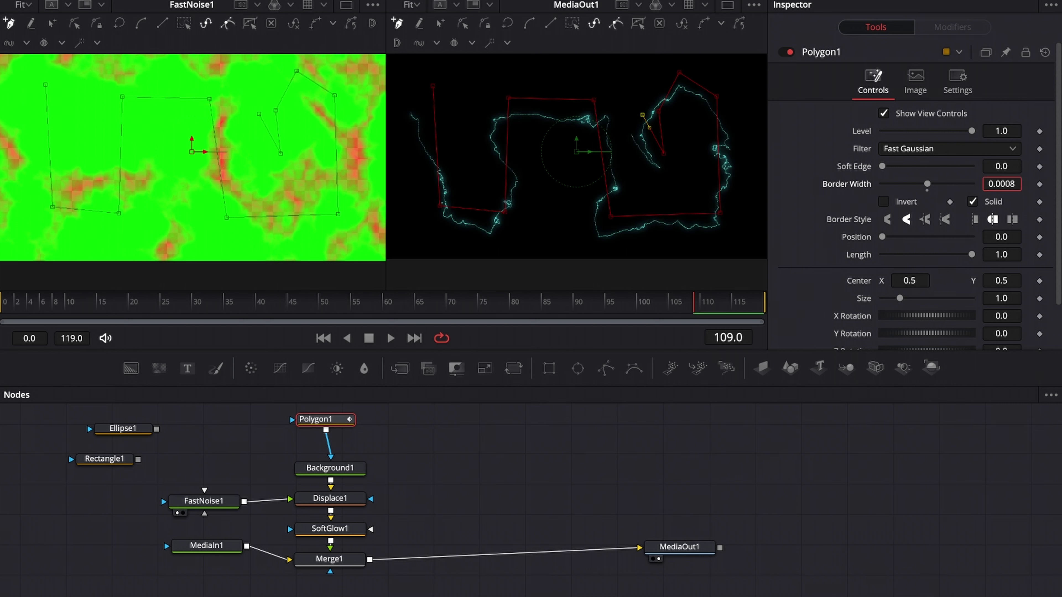
scroll(993, 187, "up", 2)
left_click(995, 172)
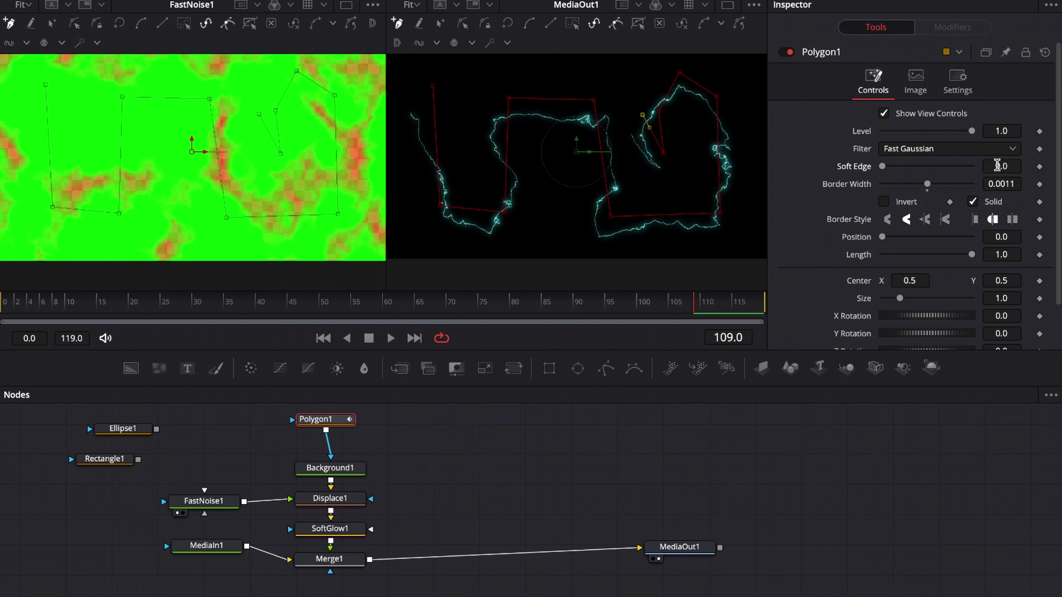
type("0.0018")
scroll(988, 184, "up", 8)
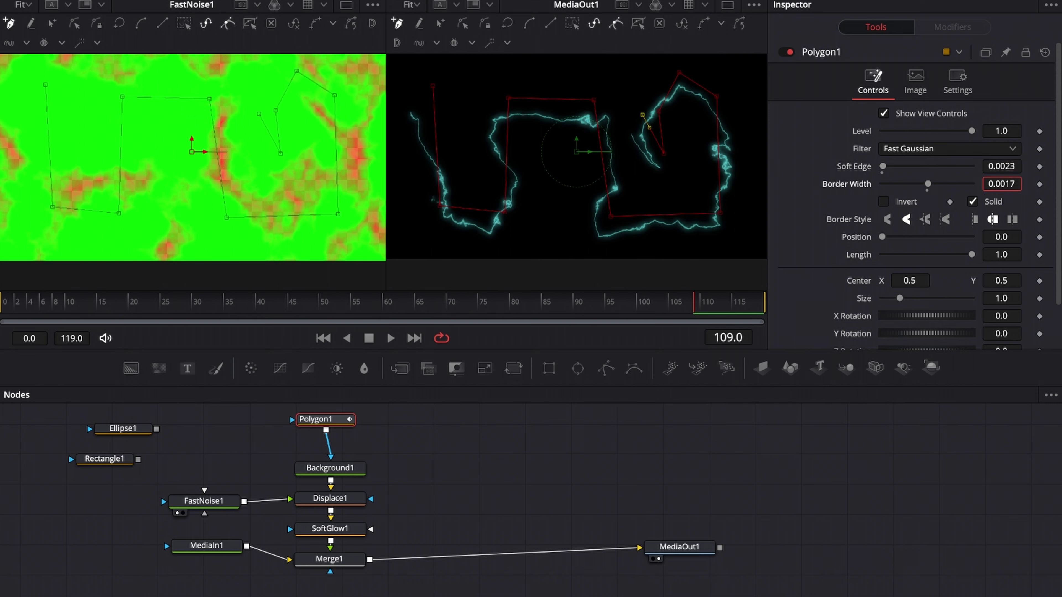
Step: Play the animation from frame 0 to preview the glowing cyan line
left_click(4, 307)
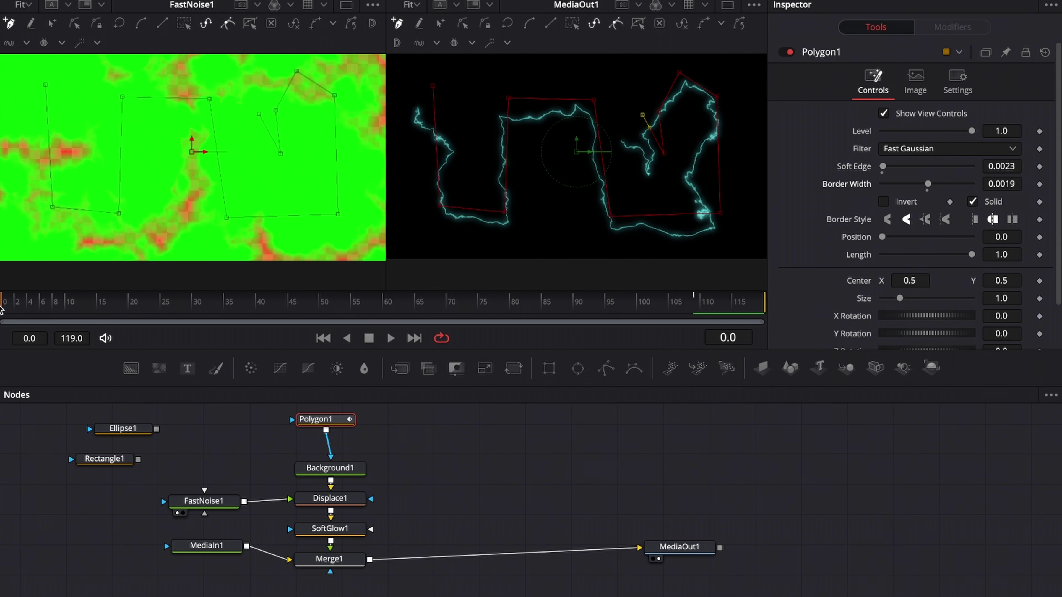
key("space")
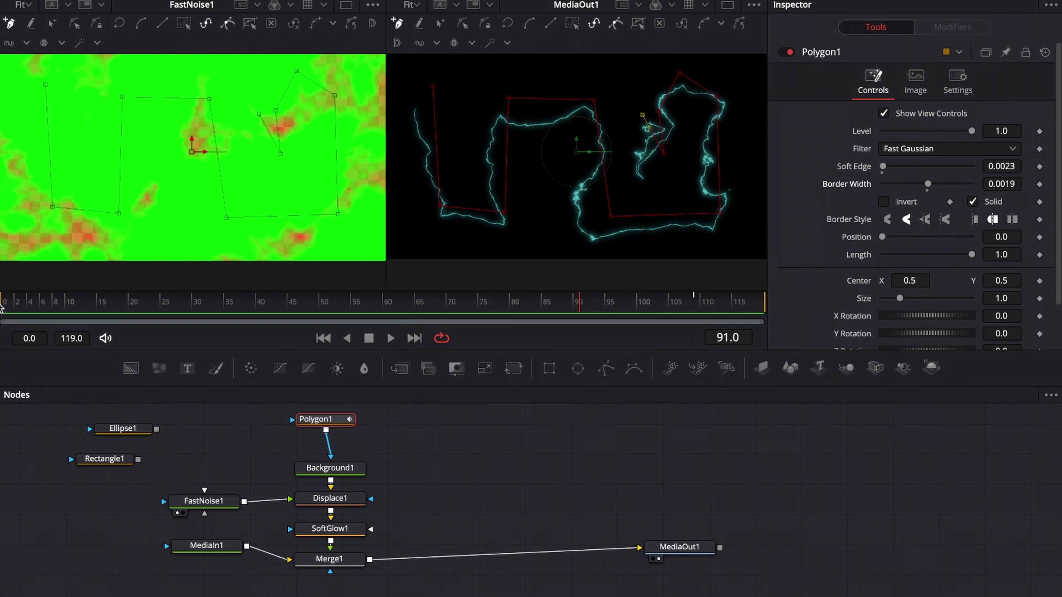
key("space")
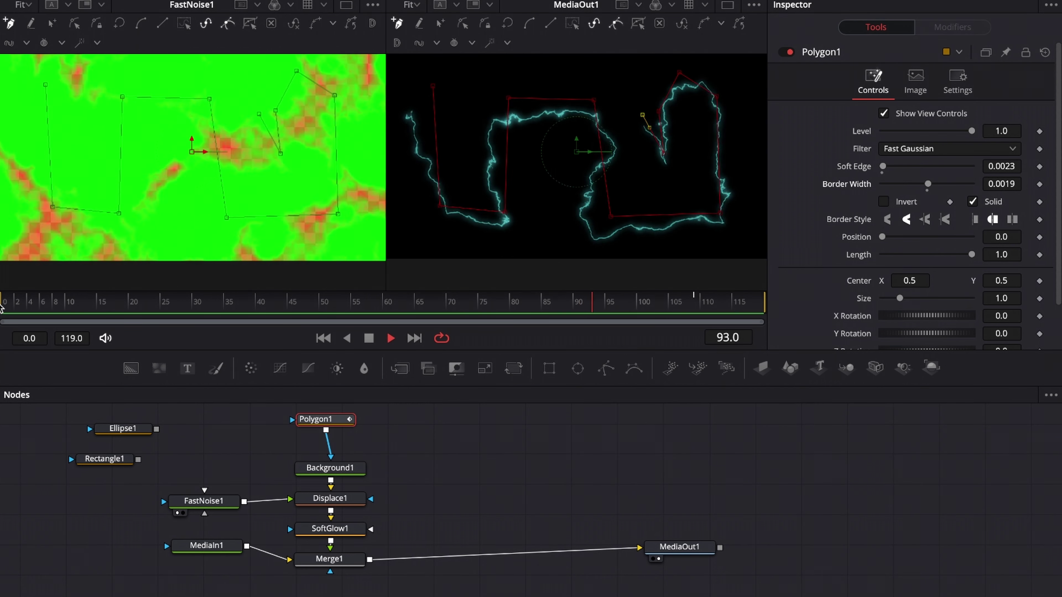
key("space")
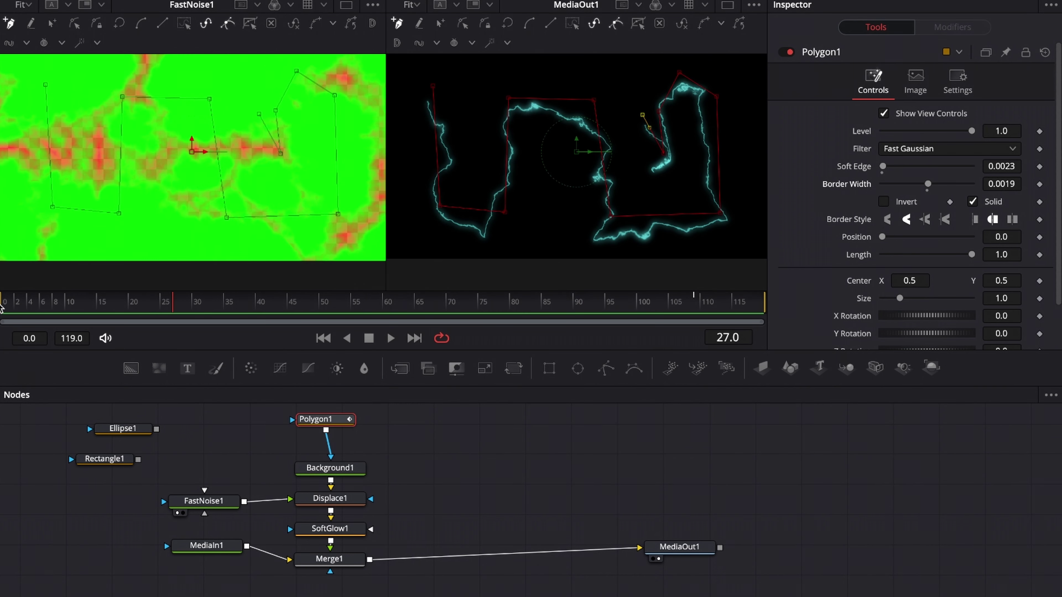